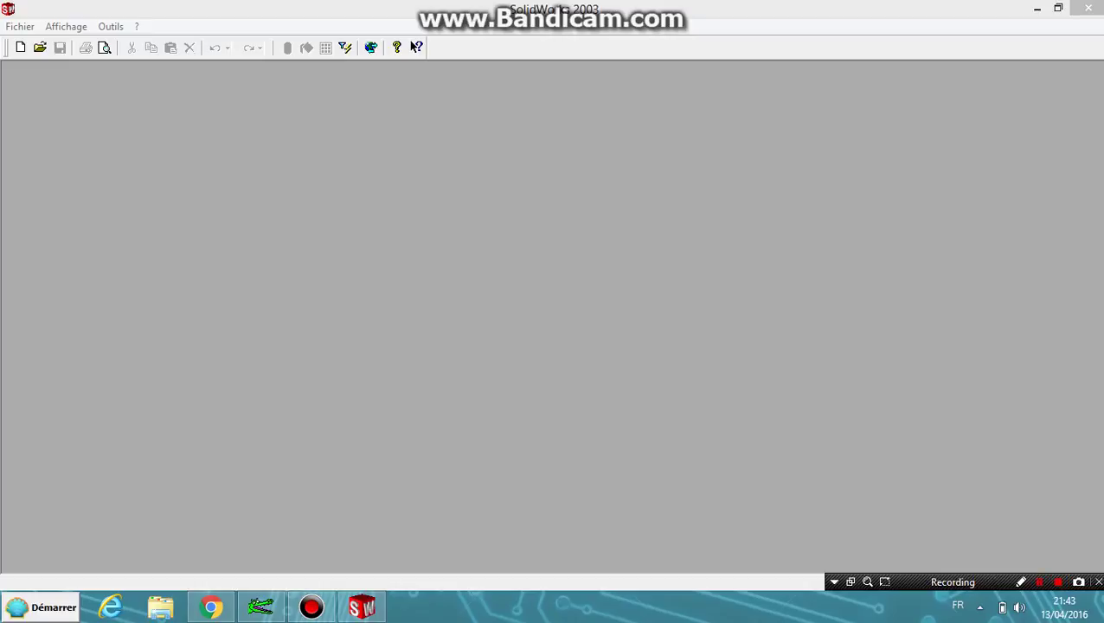
# Create a new part, sketch a rectangle around the origin on the Face plane, and start extruding it.
pyautogui.hotkey('ctrl', 'n')
pyautogui.click(603, 431)
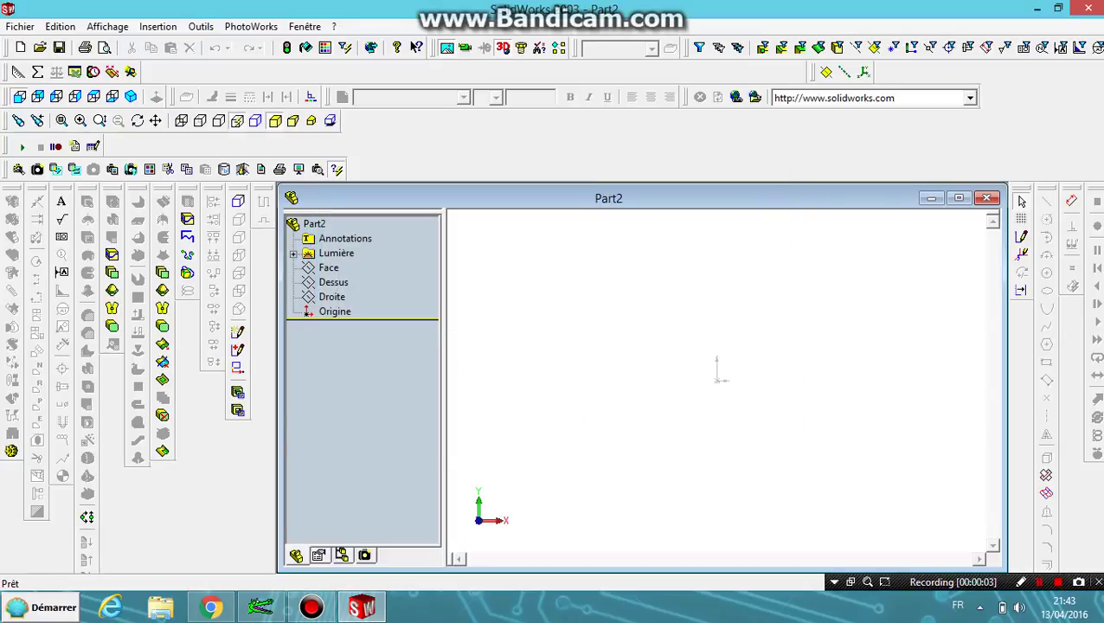
pyautogui.click(329, 267)
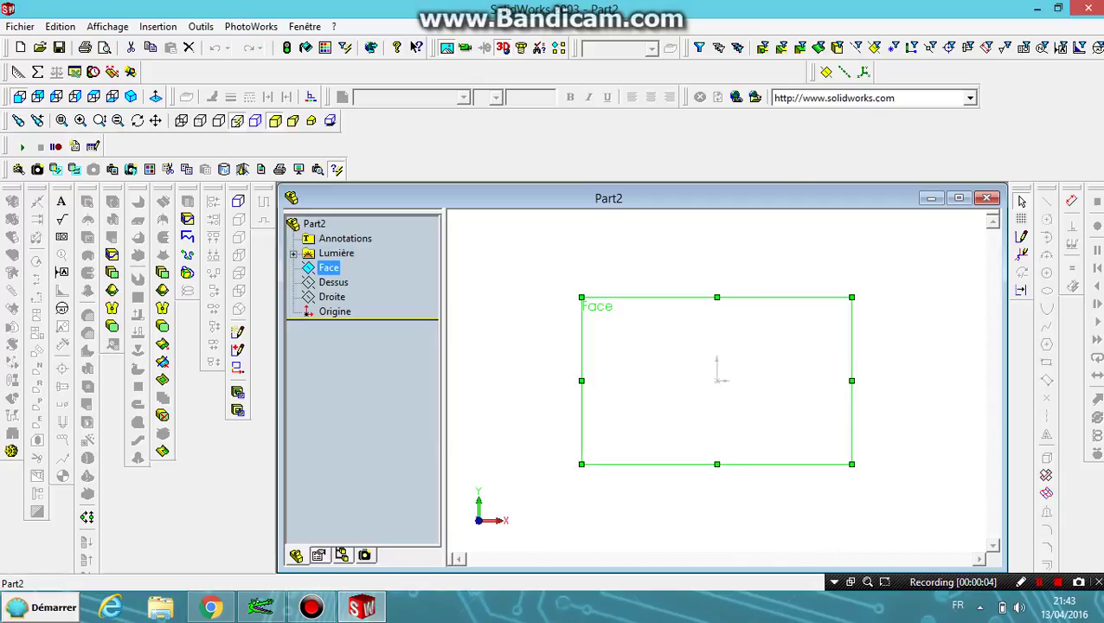
pyautogui.click(1021, 236)
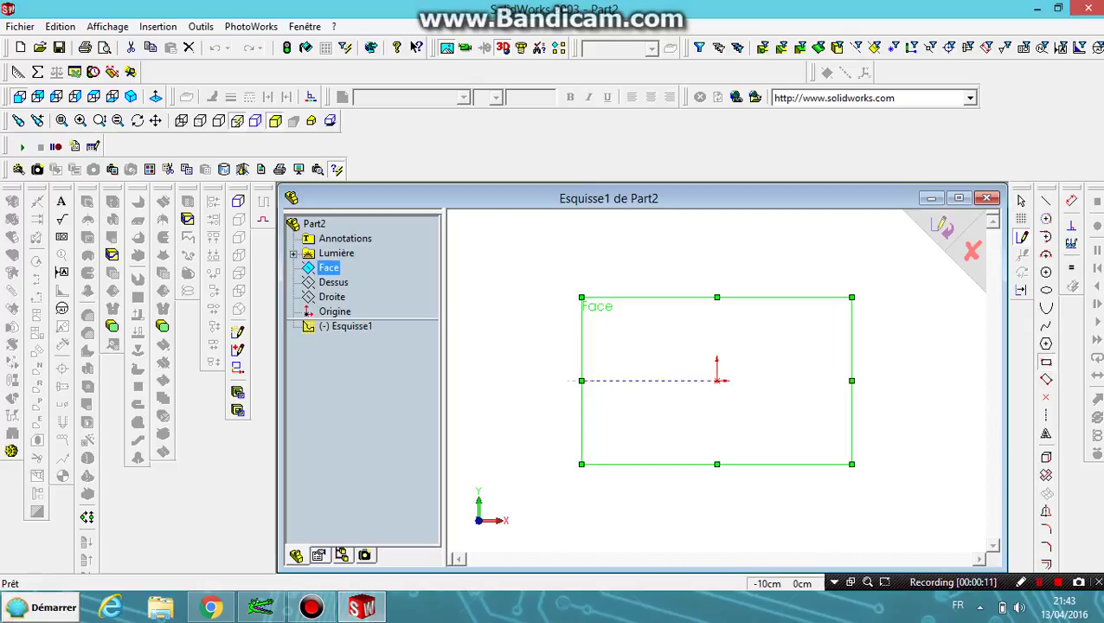
pyautogui.moveTo(637, 332); pyautogui.dragTo(812, 428)
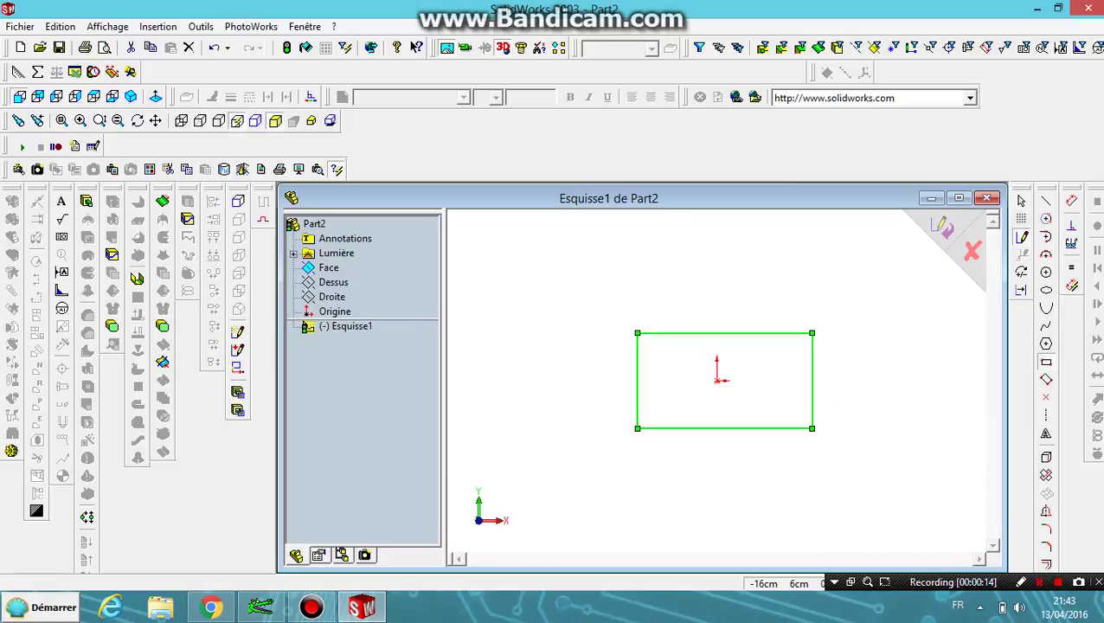
pyautogui.click(88, 201)
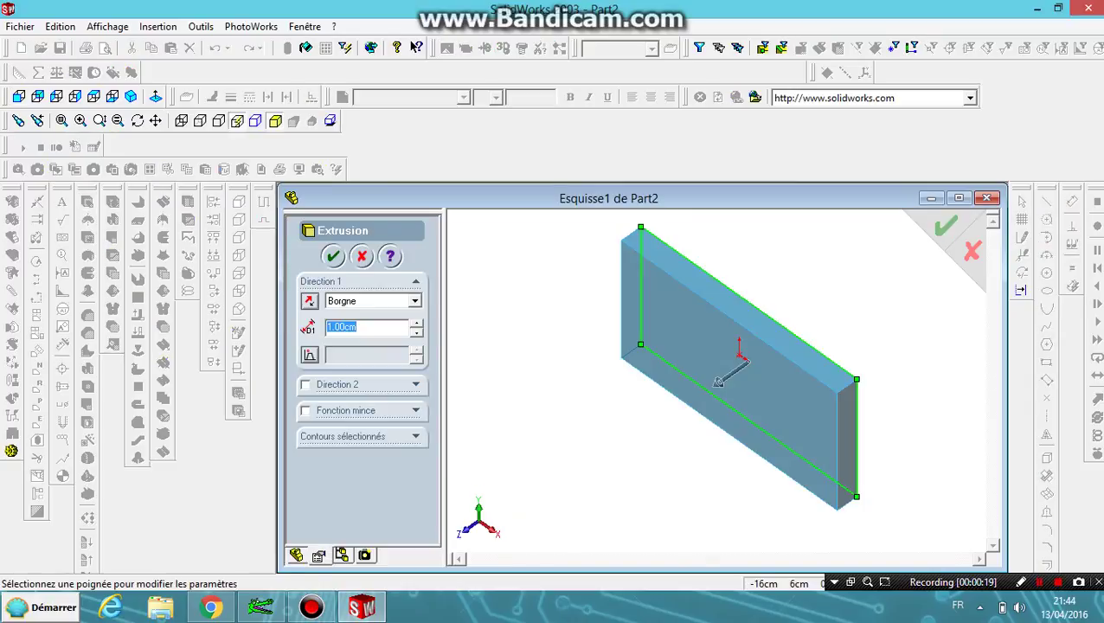
# Change the plate extrusion depth from 1.00cm to 0.75cm and confirm it.
pyautogui.click(328, 327)
pyautogui.hotkey('shift', 'Right')
pyautogui.press('BackSpace')
pyautogui.press('BackSpace')
pyautogui.write('.7')
pyautogui.write('5')
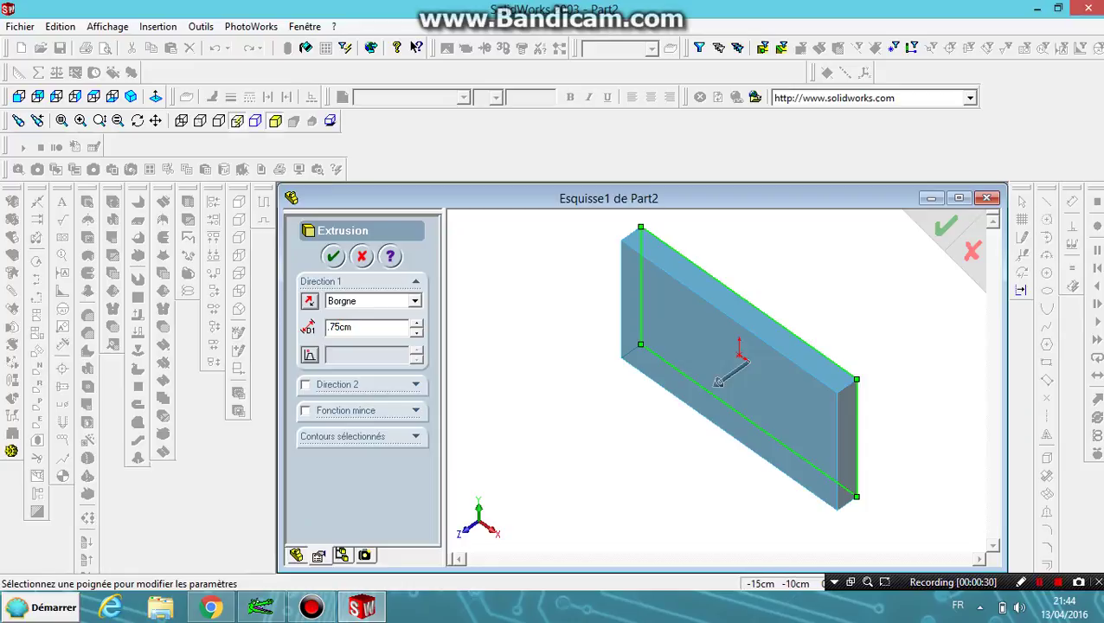
pyautogui.press('Return')
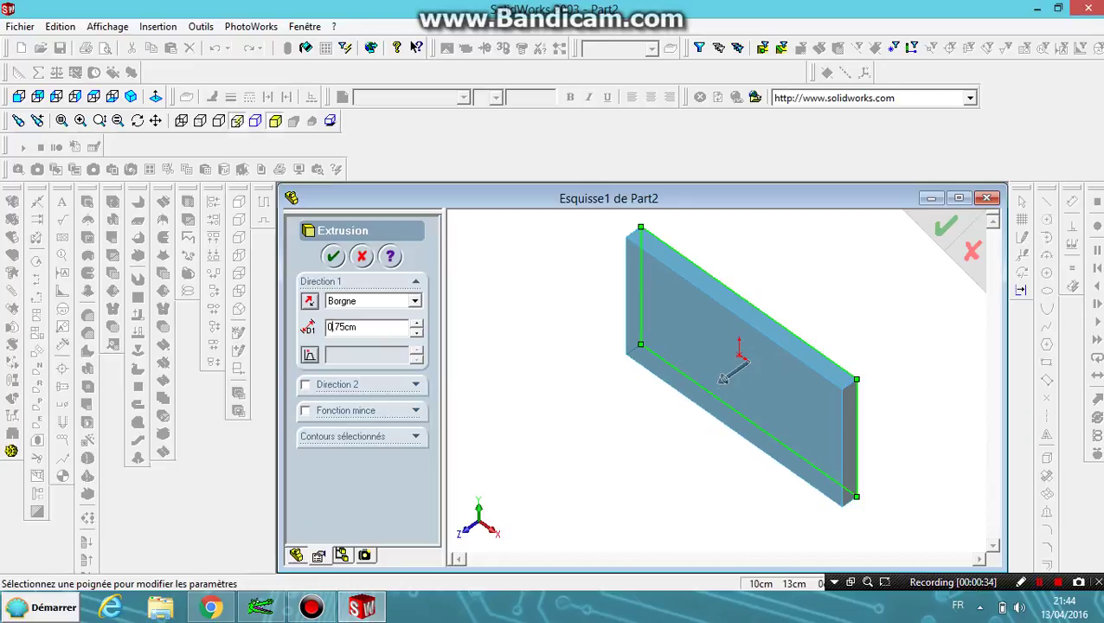
pyautogui.press('Return')
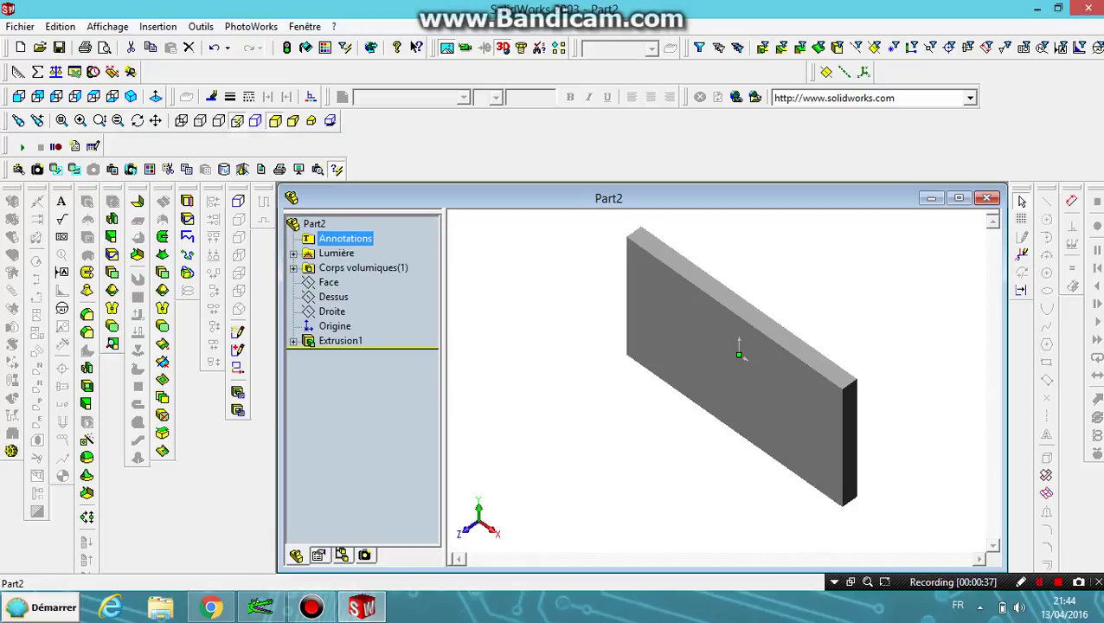
# Sketch a circle on the plate's large front face, viewed normal to it, as Esquisse2.
pyautogui.click(1021, 253)
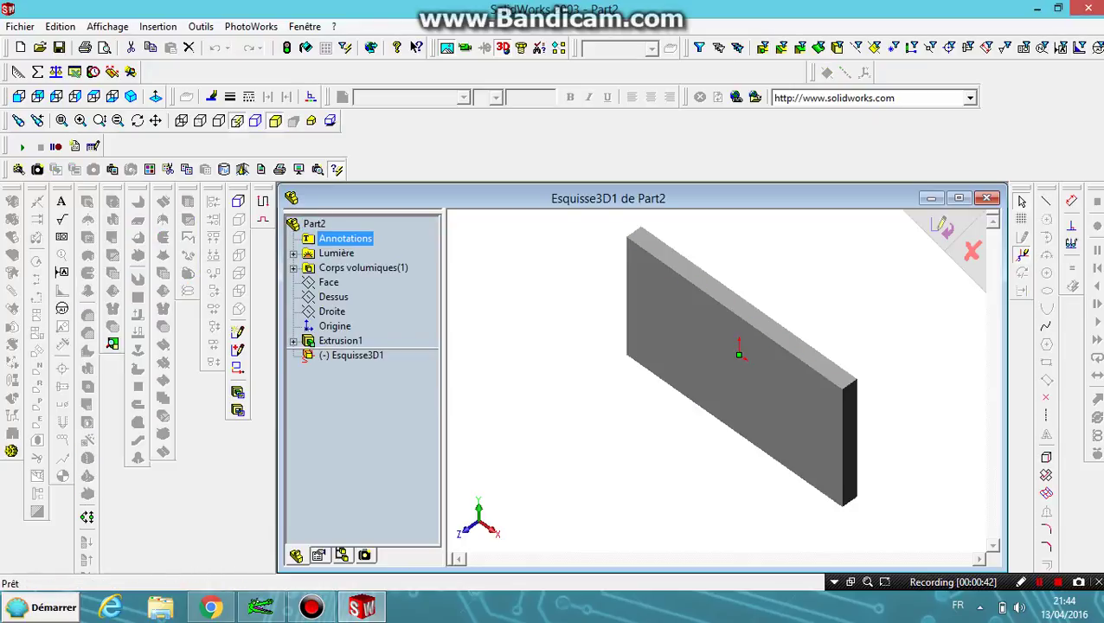
pyautogui.click(1021, 253)
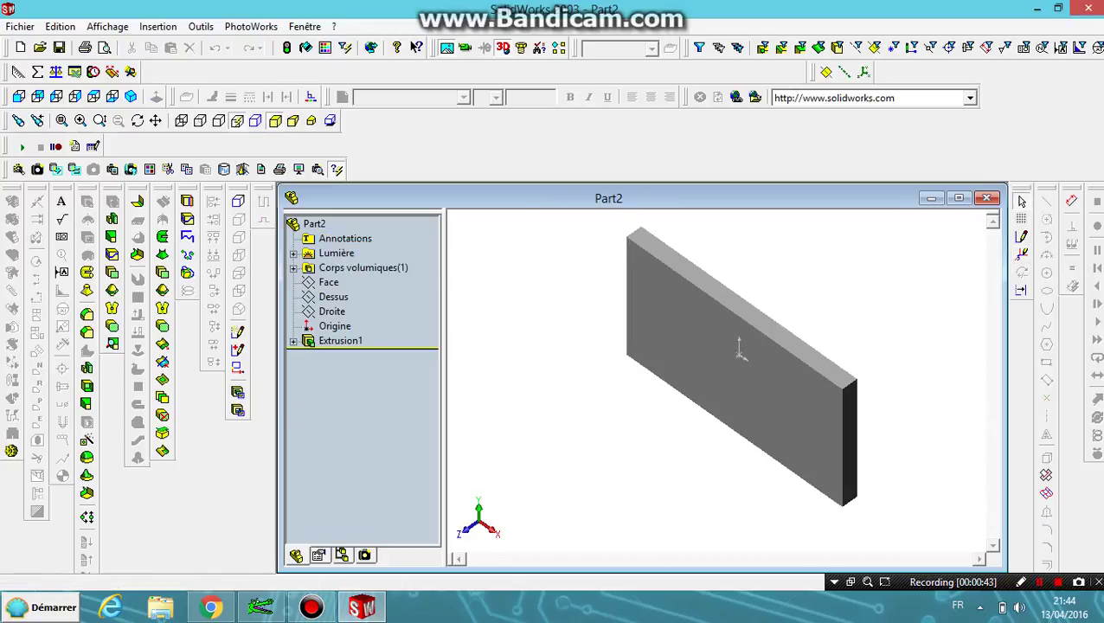
pyautogui.click(1021, 254)
pyautogui.click(739, 350)
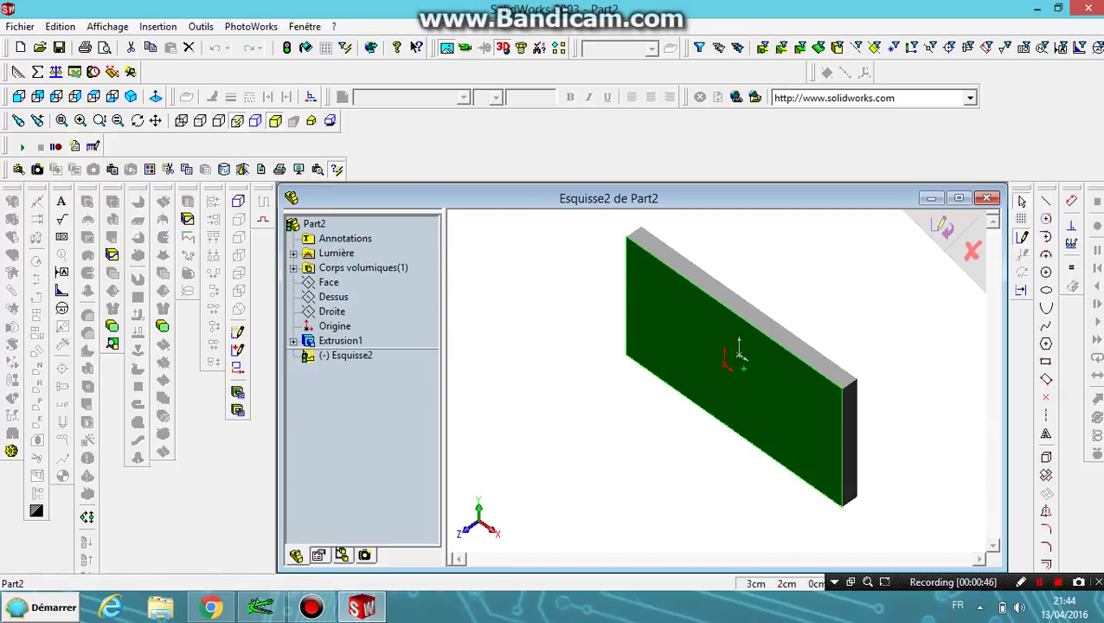
pyautogui.hotkey('ctrl', '8')
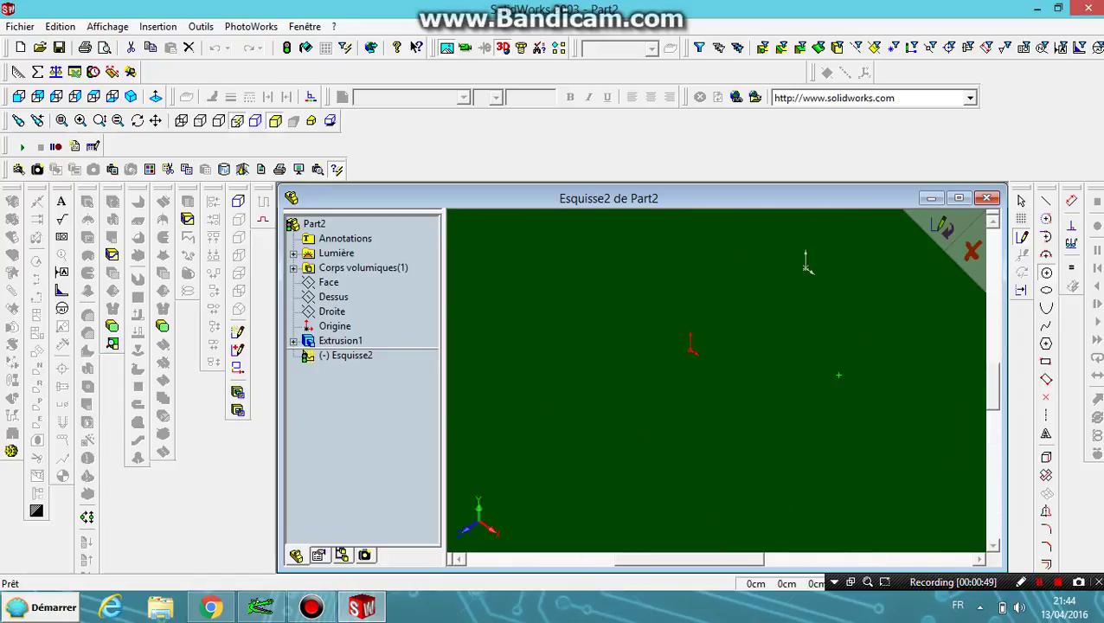
pyautogui.press('c')
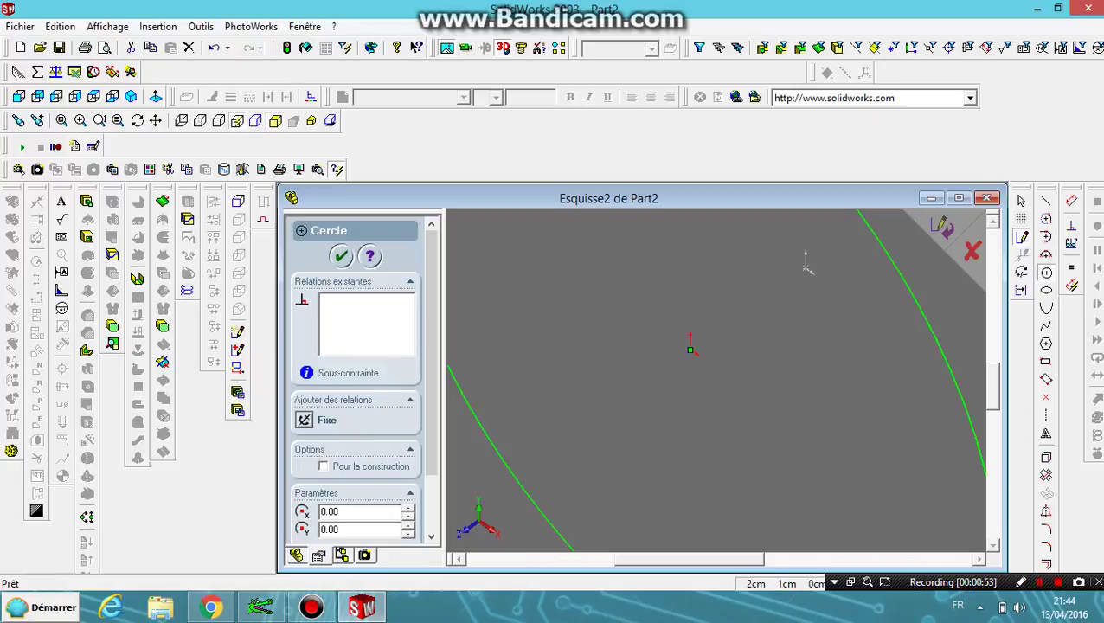
pyautogui.moveTo(805, 264); pyautogui.dragTo(813, 216, button='middle')
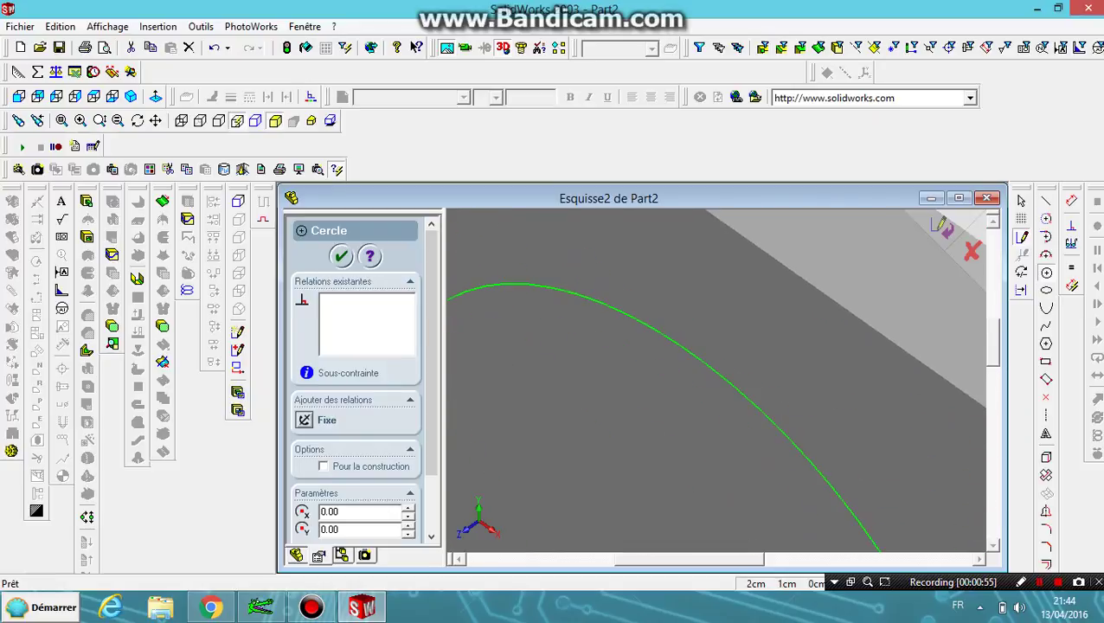
pyautogui.click(943, 227)
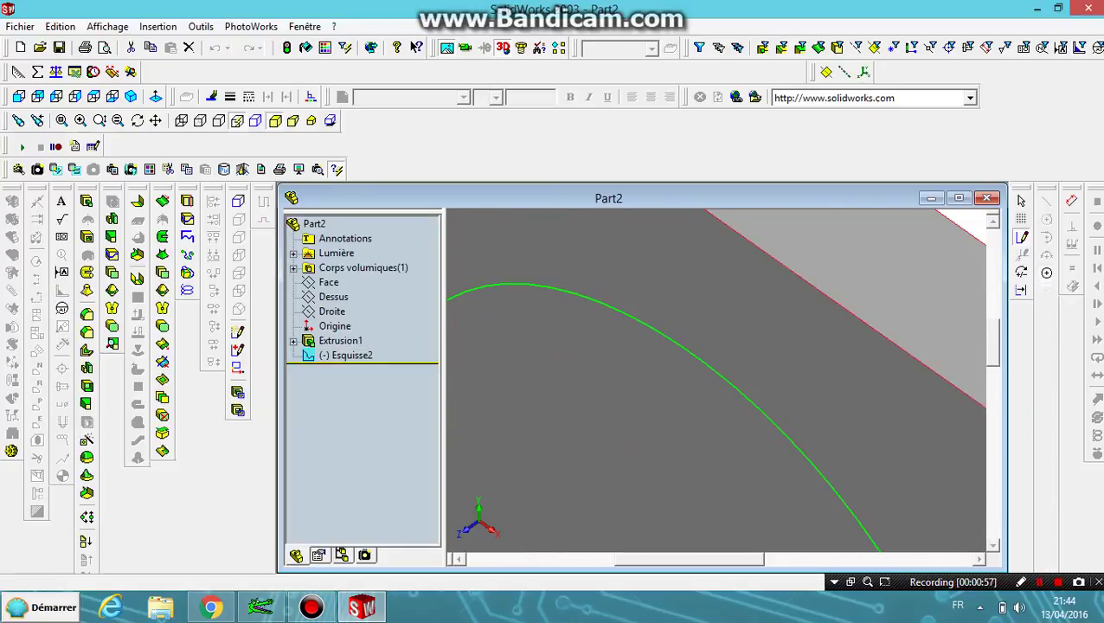
pyautogui.scroll(-5, 744, 432)
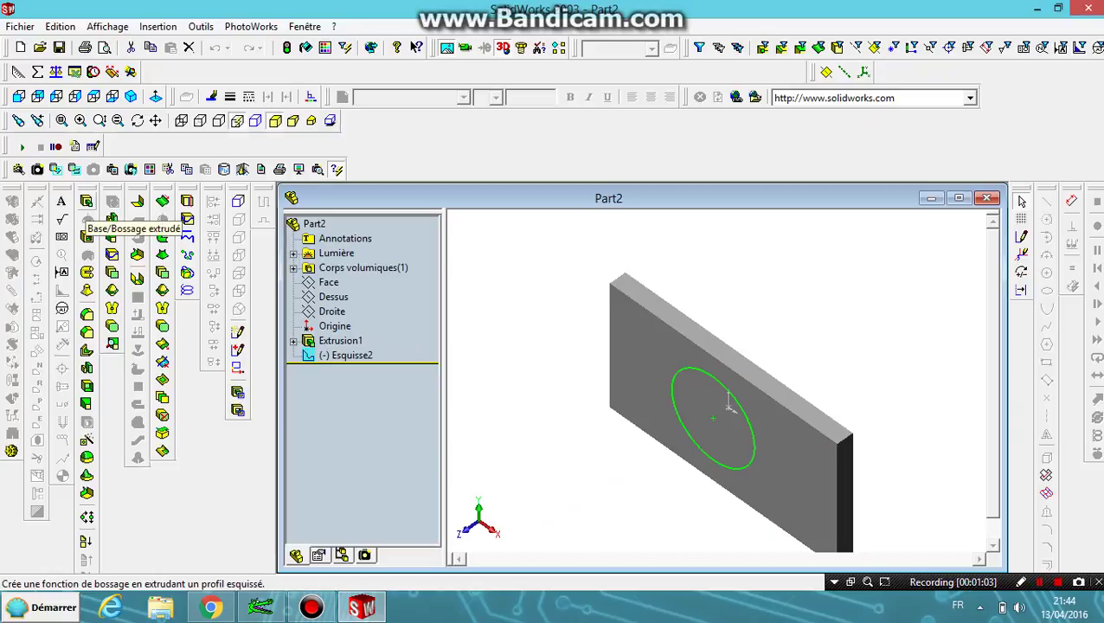
# Extrude the circle 10cm out from the plate into a cylindrical rod.
pyautogui.click(86, 201)
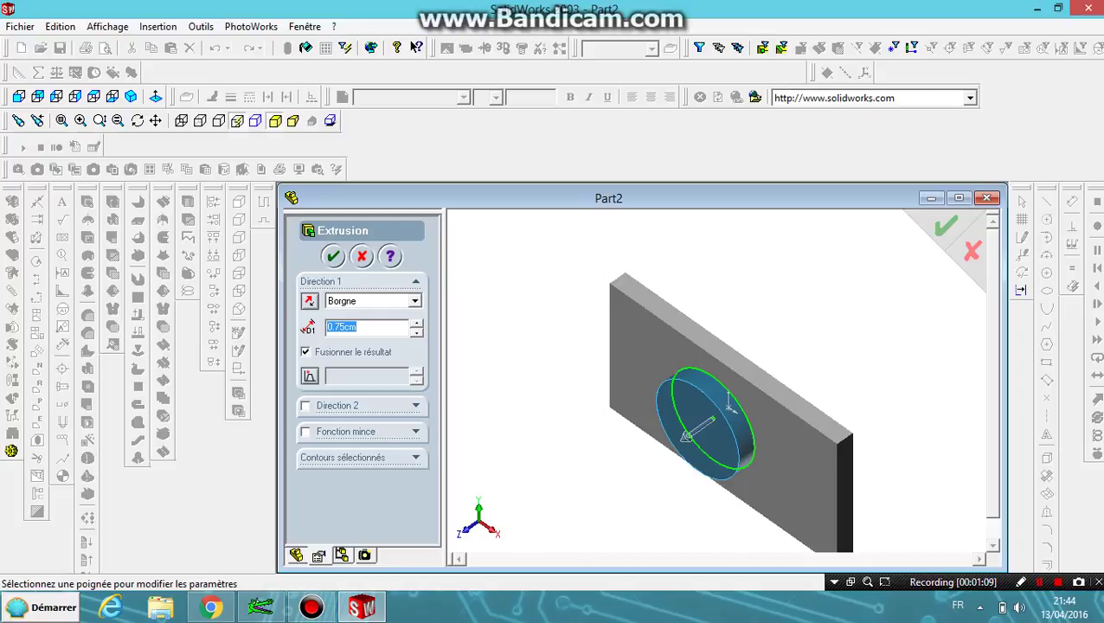
pyautogui.press('Escape')
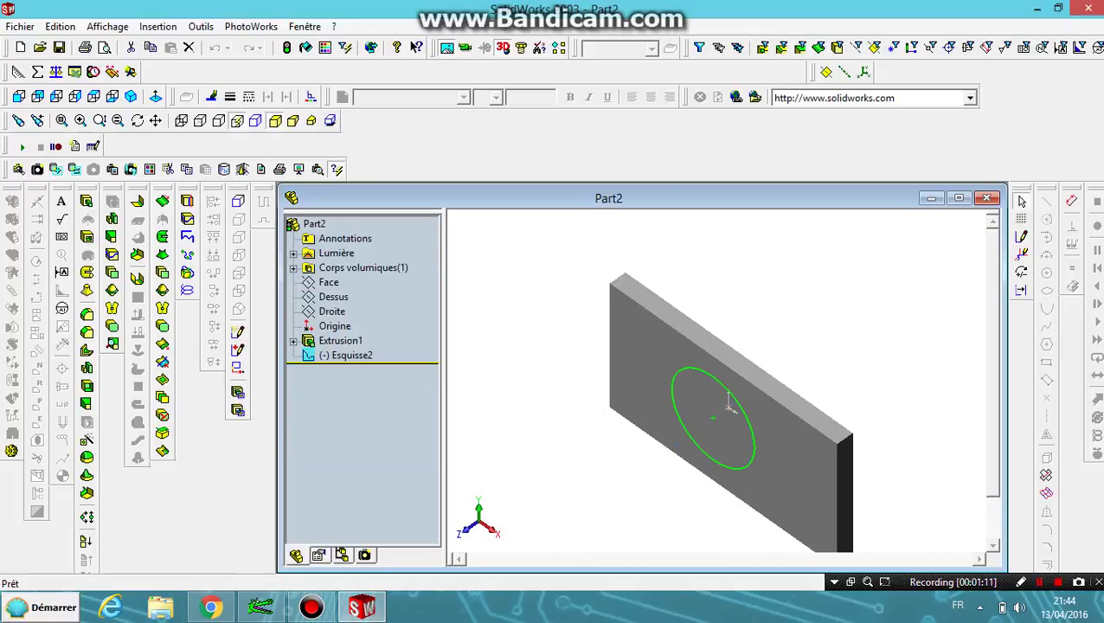
pyautogui.click(86, 272)
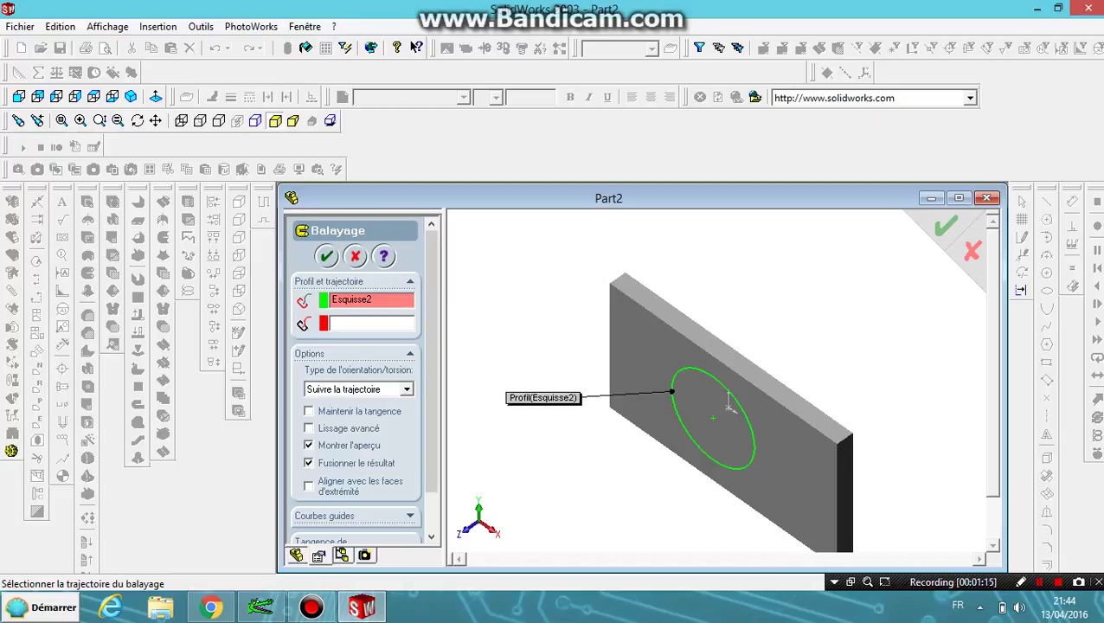
pyautogui.press('Escape')
pyautogui.click(87, 201)
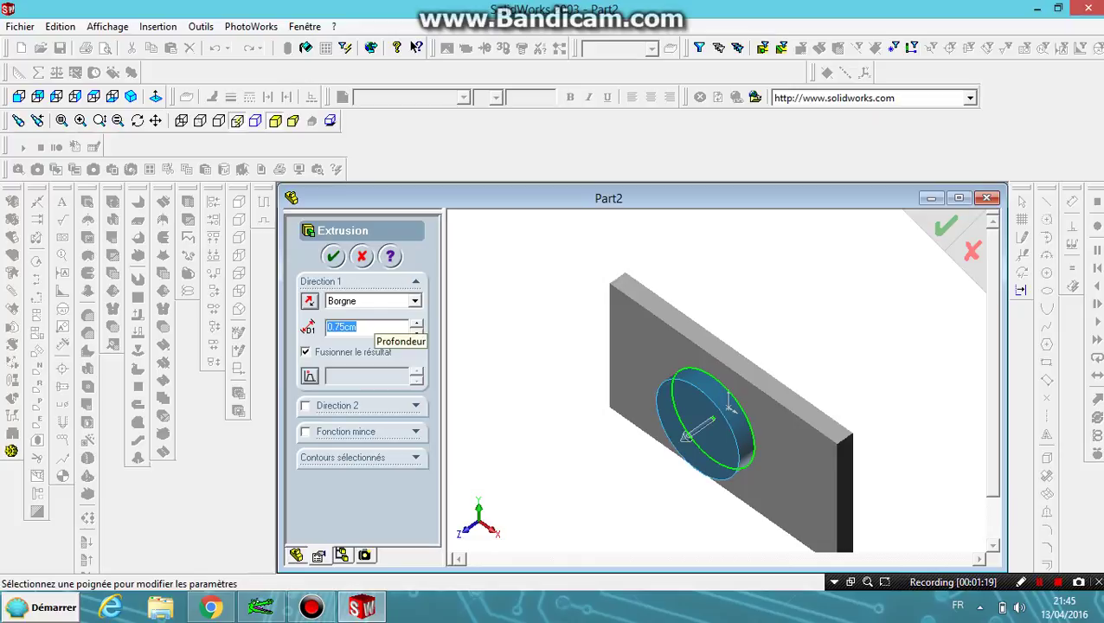
pyautogui.press('BackSpace')
pyautogui.write('50')
pyautogui.press('BackSpace')
pyautogui.press('BackSpace')
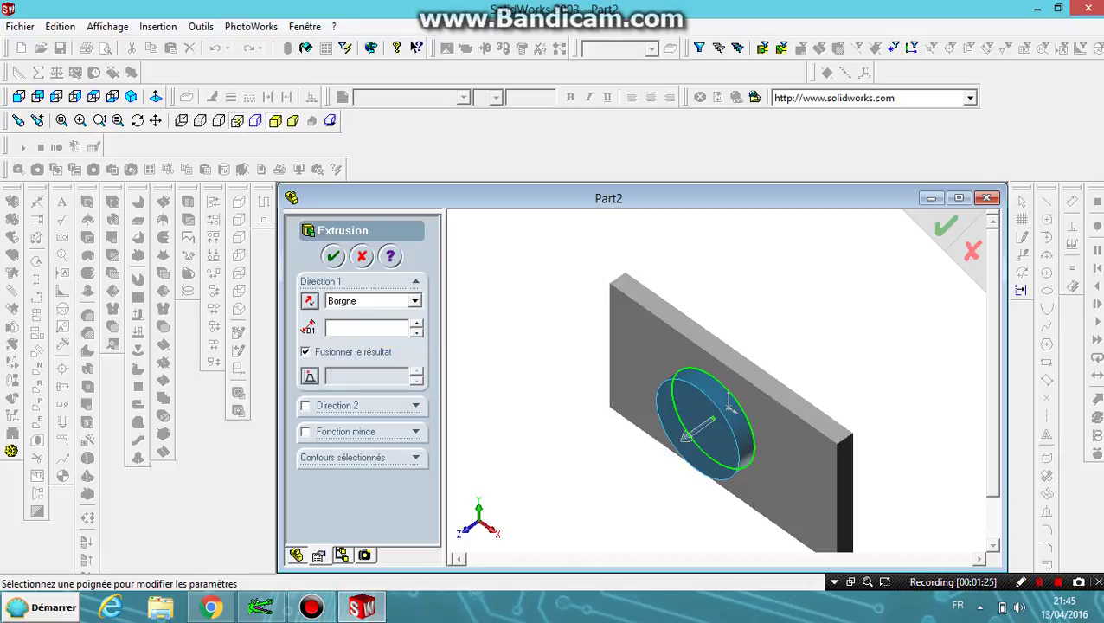
pyautogui.write('10')
pyautogui.press('Return')
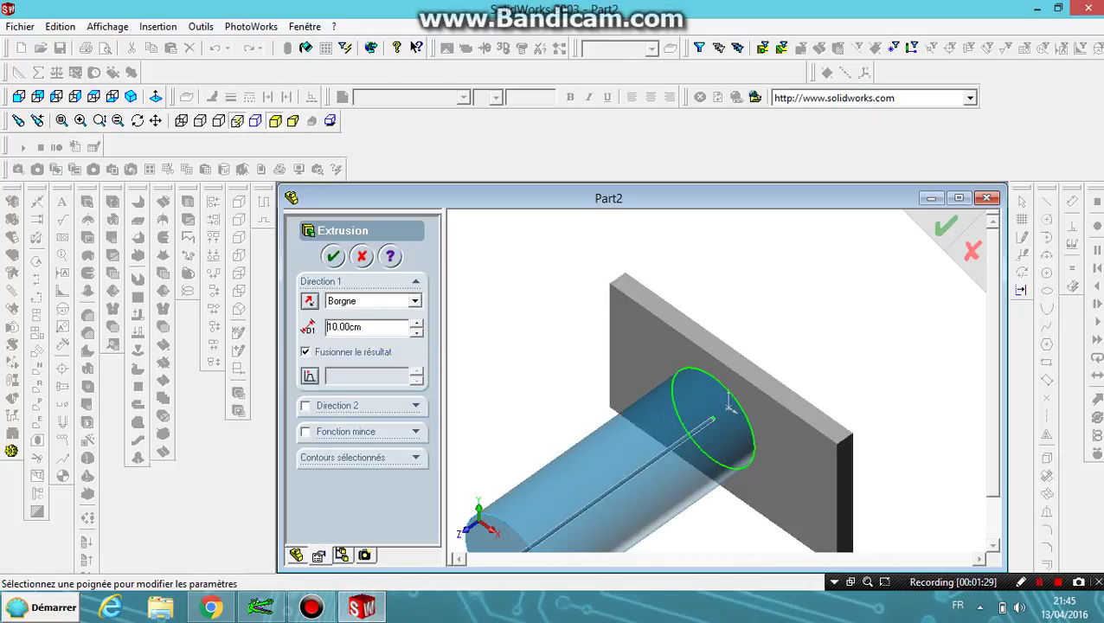
pyautogui.scroll(3, 727, 394)
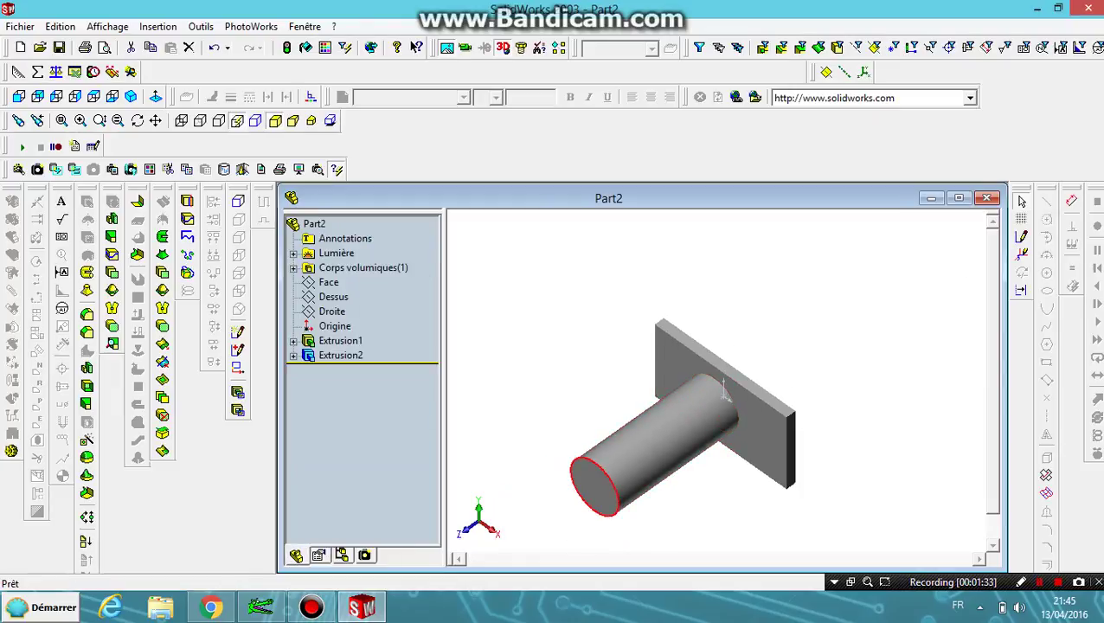
# Sketch a radius 2 circle centred on the rod's end face, snapped to its outer edge.
pyautogui.click(588, 483)
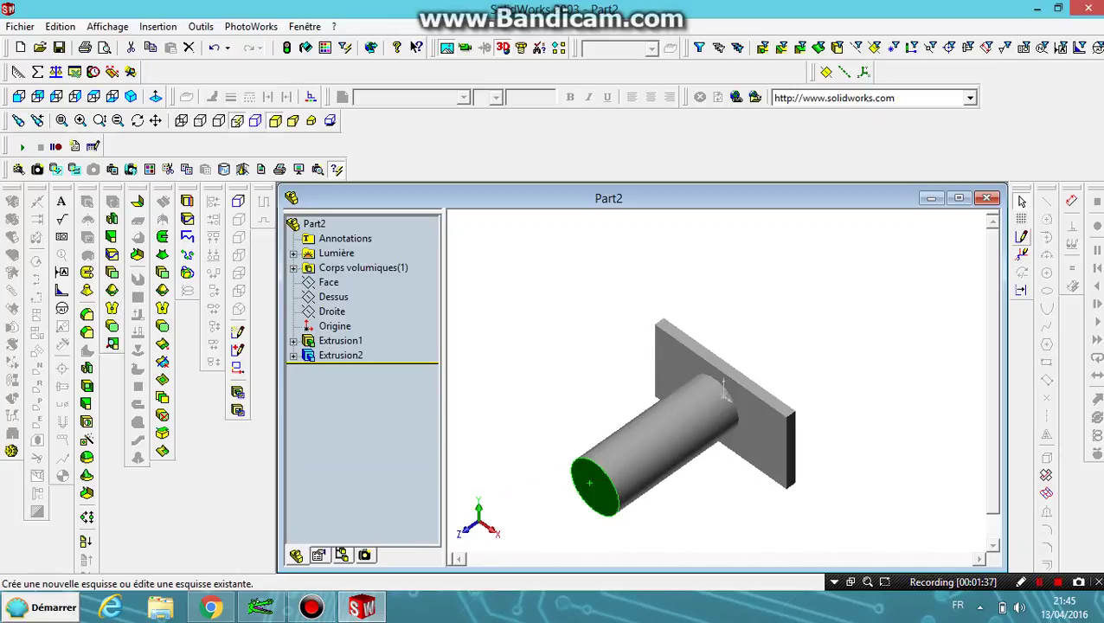
pyautogui.click(1021, 253)
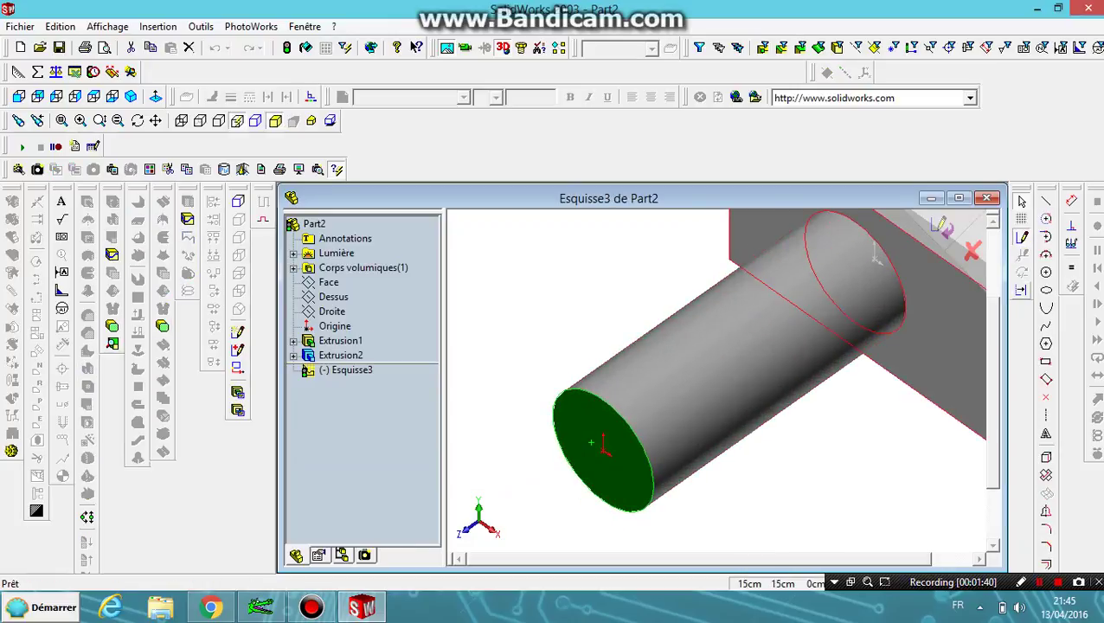
pyautogui.scroll(-4, 593, 454)
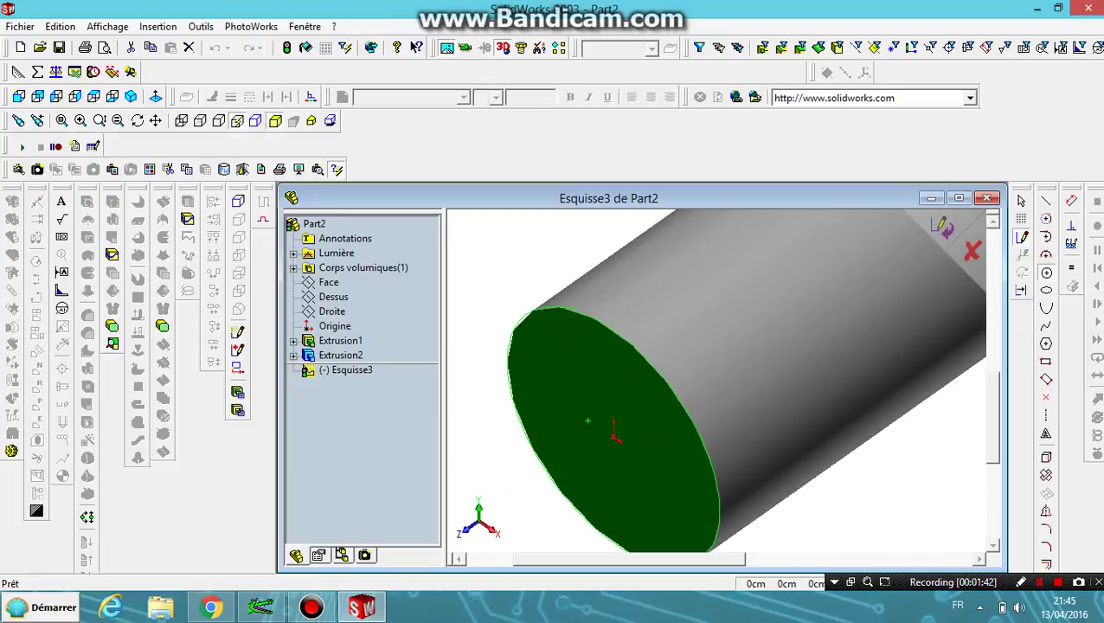
pyautogui.click(613, 433)
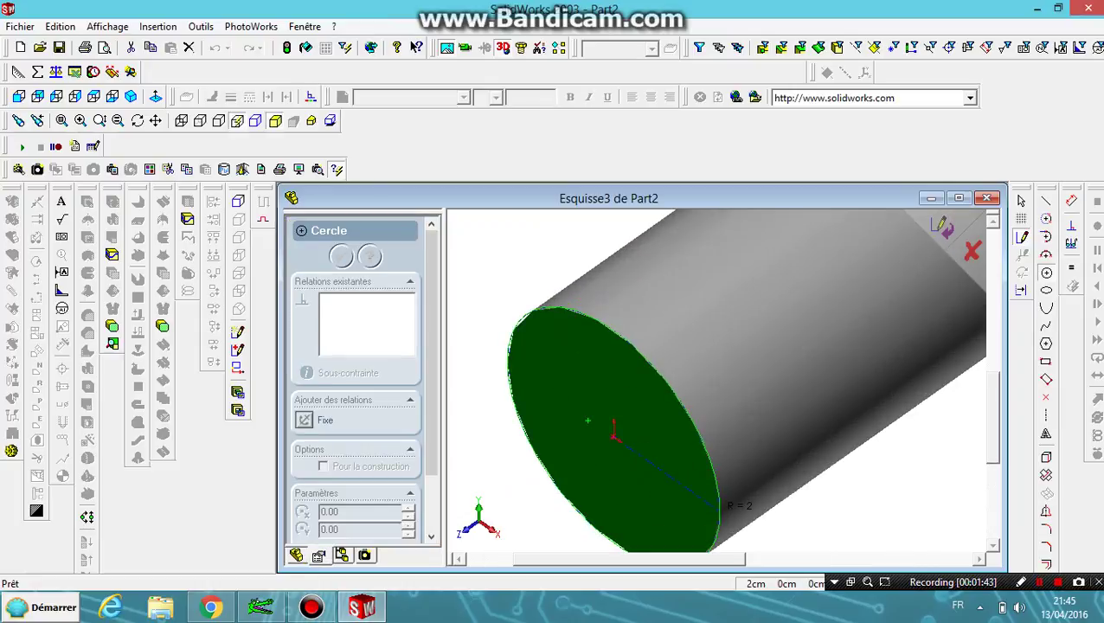
pyautogui.click(717, 504)
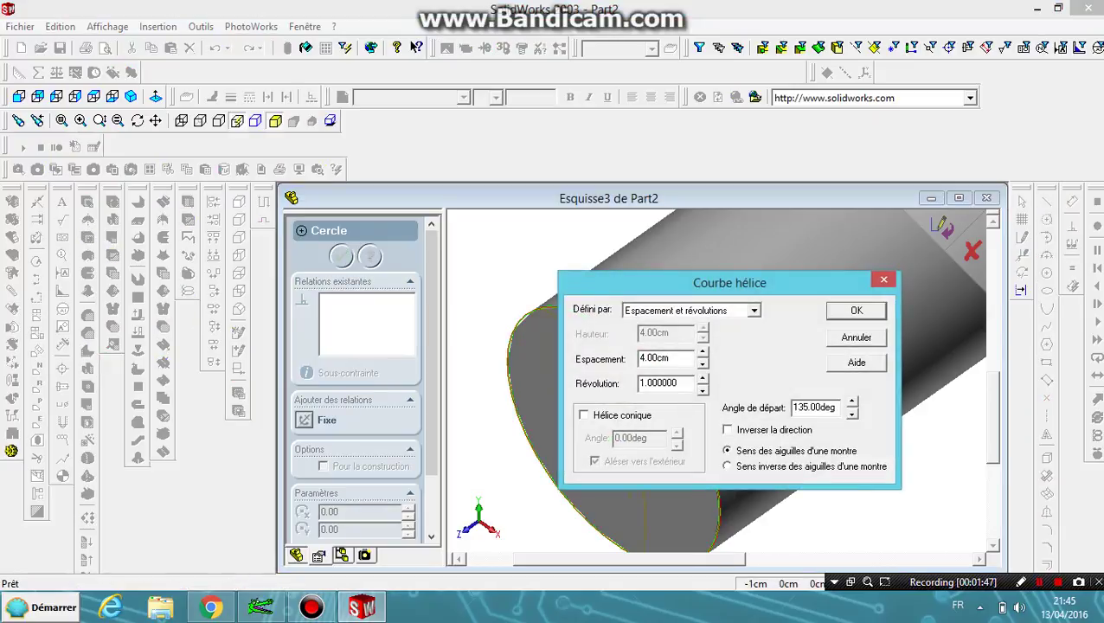
# Define the helix by height and pitch with its direction reversed.
pyautogui.click(754, 310)
pyautogui.click(668, 346)
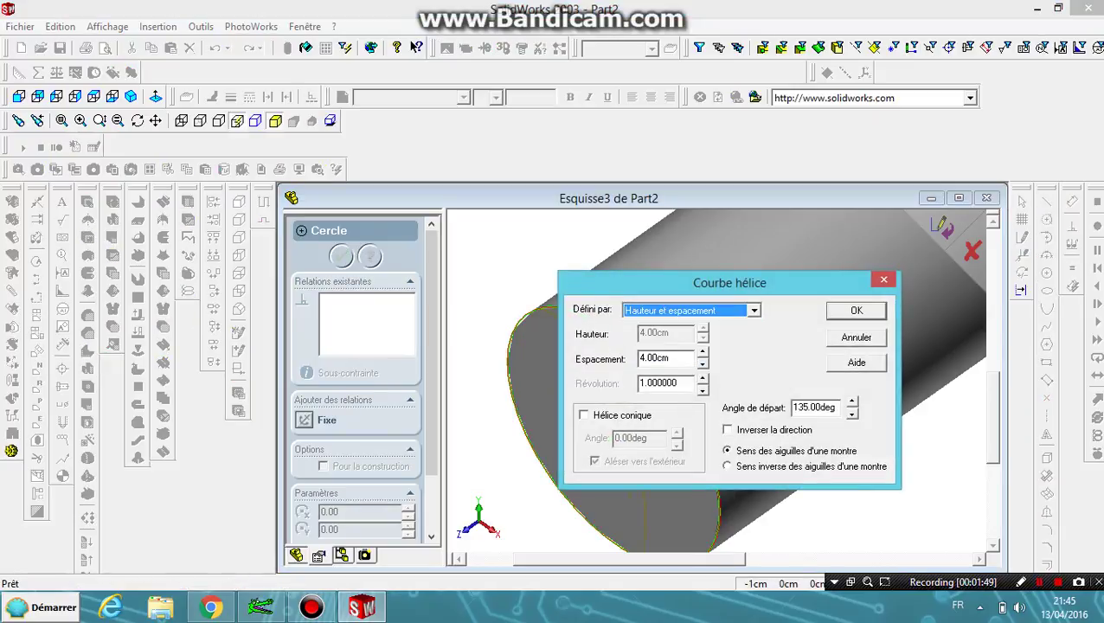
pyautogui.press('Up')
pyautogui.press('Up')
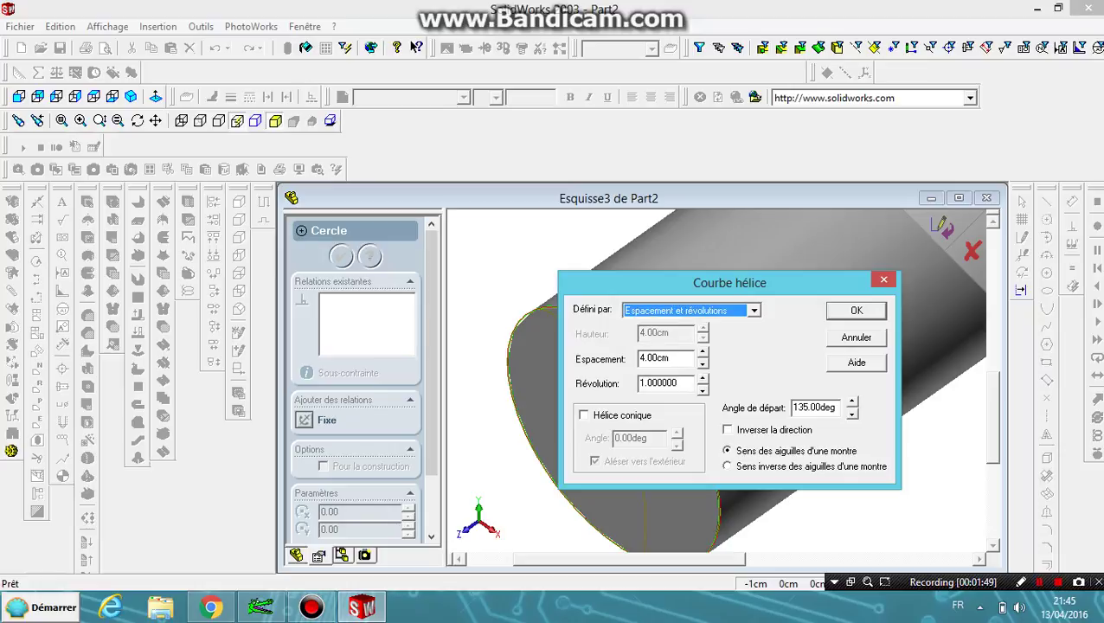
pyautogui.click(727, 429)
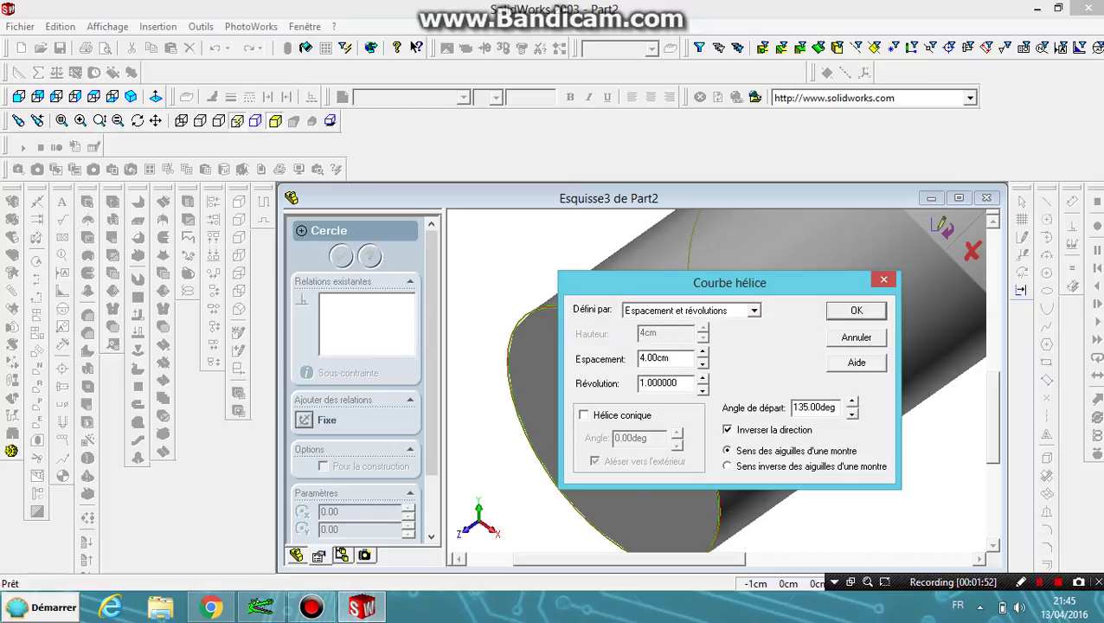
pyautogui.click(753, 309)
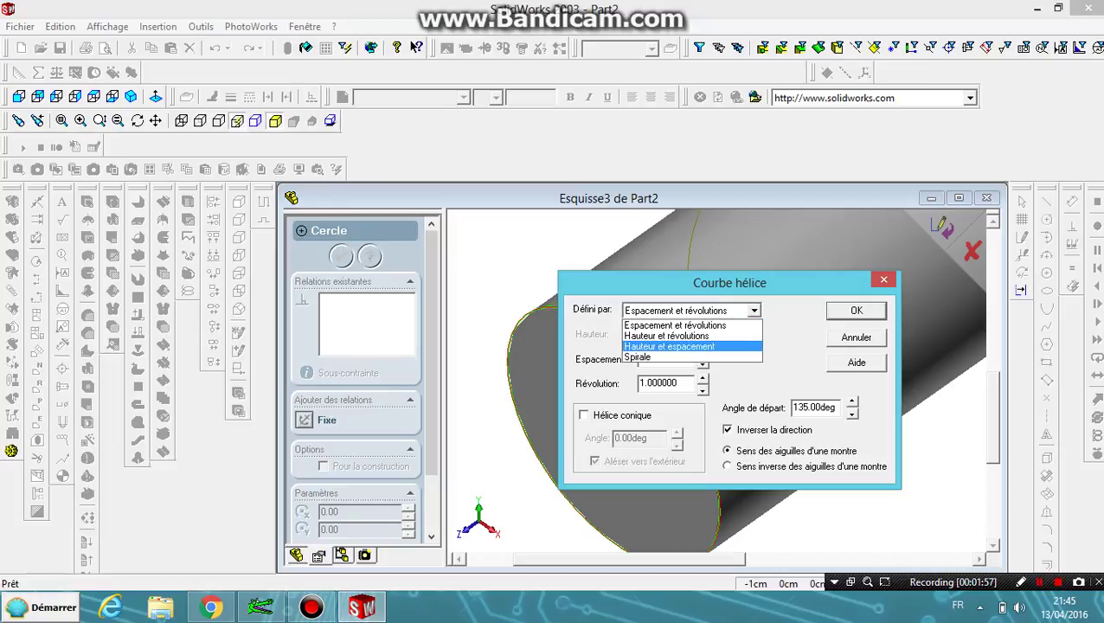
pyautogui.click(666, 343)
# Set the helix height to 30 cm and pitch to 1 cm, and create it.
pyautogui.click(702, 328)
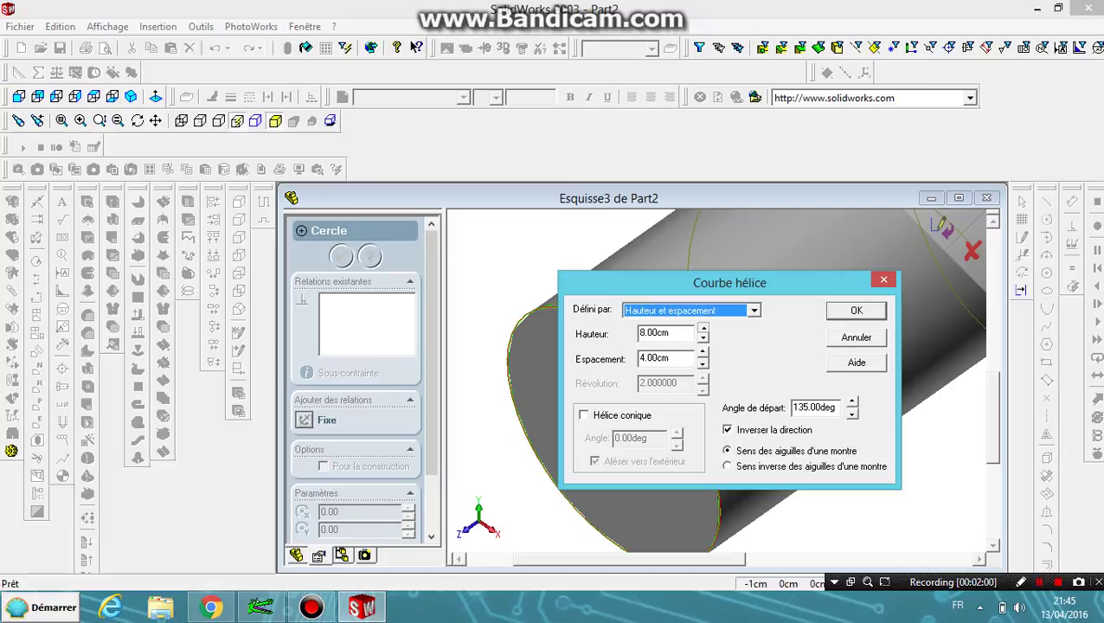
pyautogui.click(702, 329)
pyautogui.click(703, 329)
pyautogui.click(702, 352)
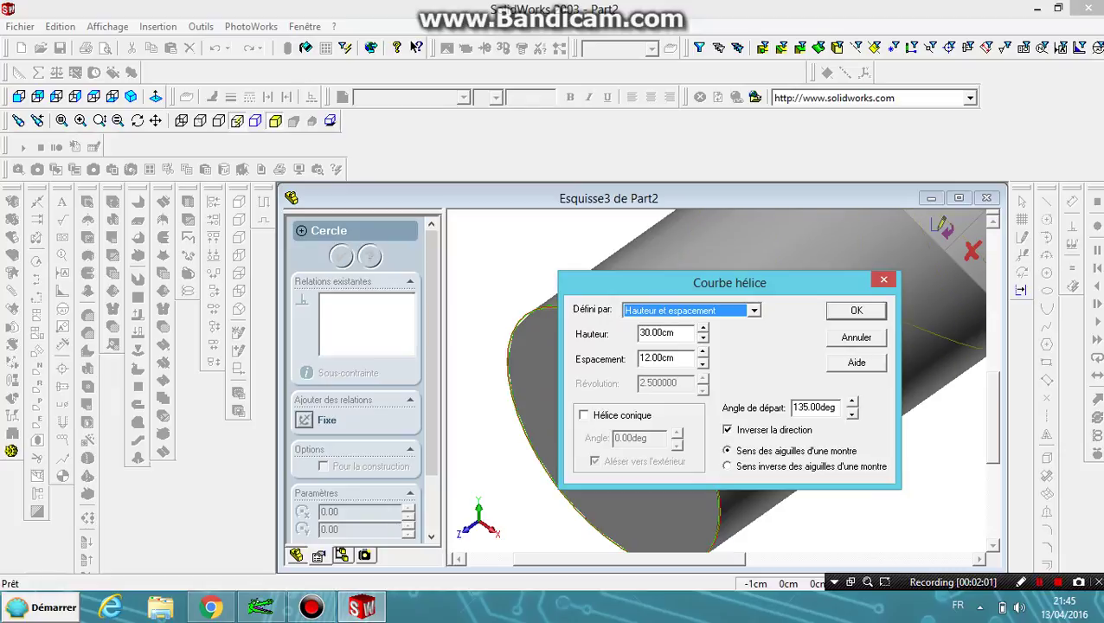
pyautogui.click(703, 364)
pyautogui.click(703, 363)
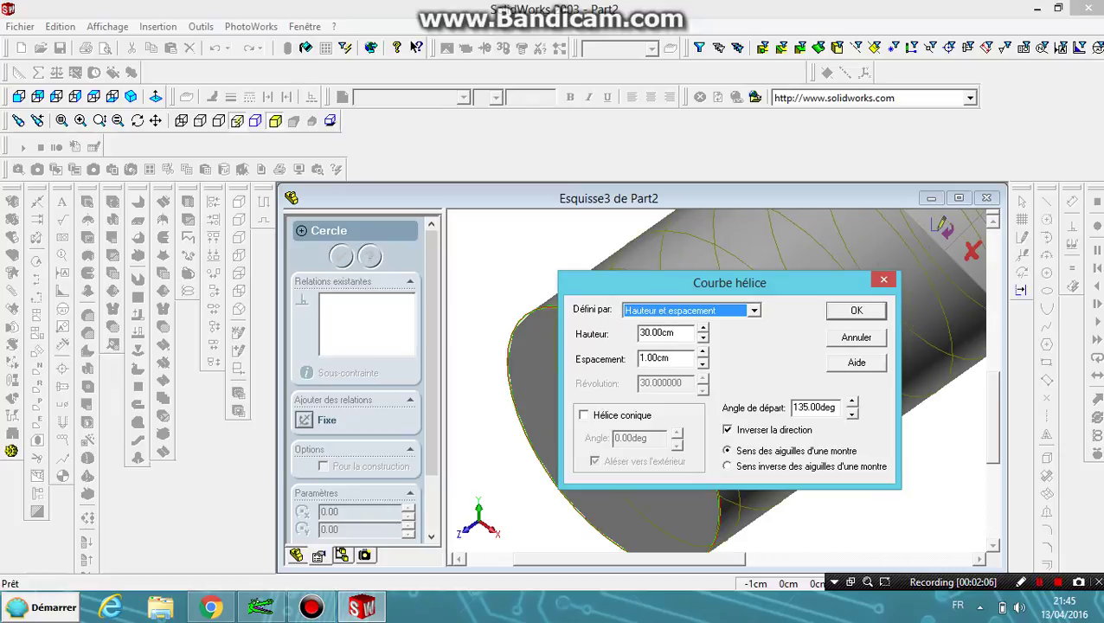
pyautogui.click(855, 310)
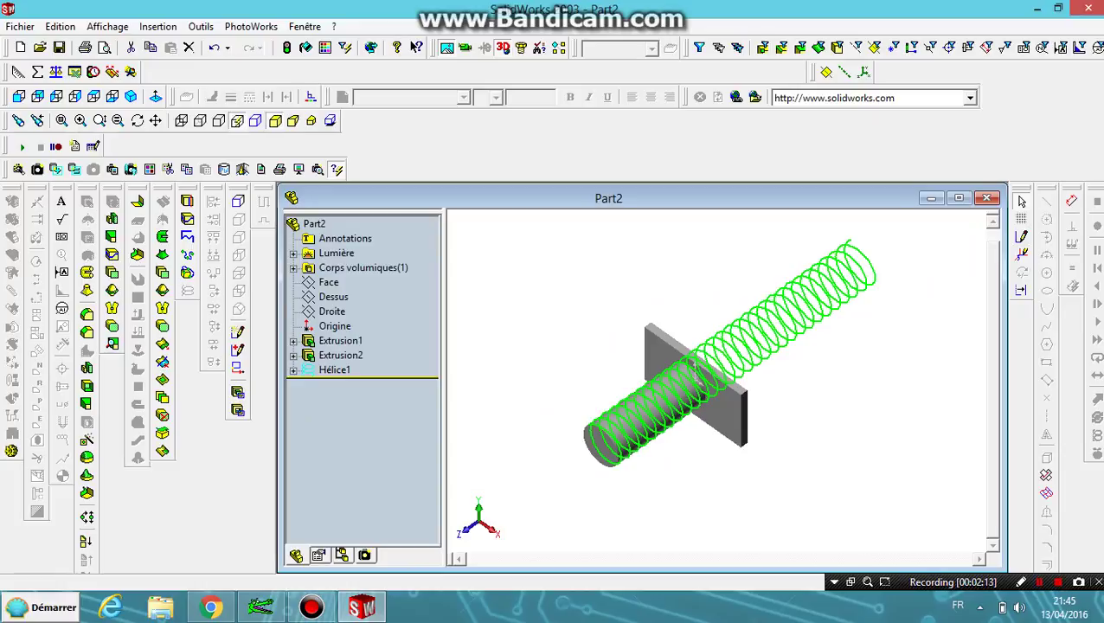
# Select the rod's end-face sketch and reopen the helix settings, leaving the pitch unchanged.
pyautogui.click(1021, 236)
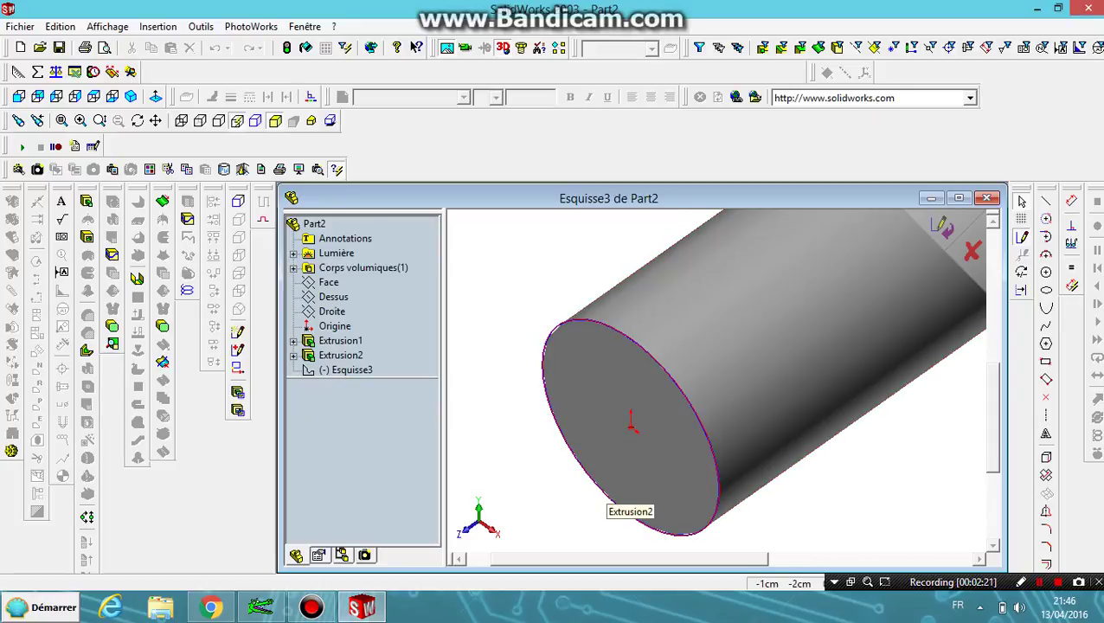
pyautogui.click(606, 479)
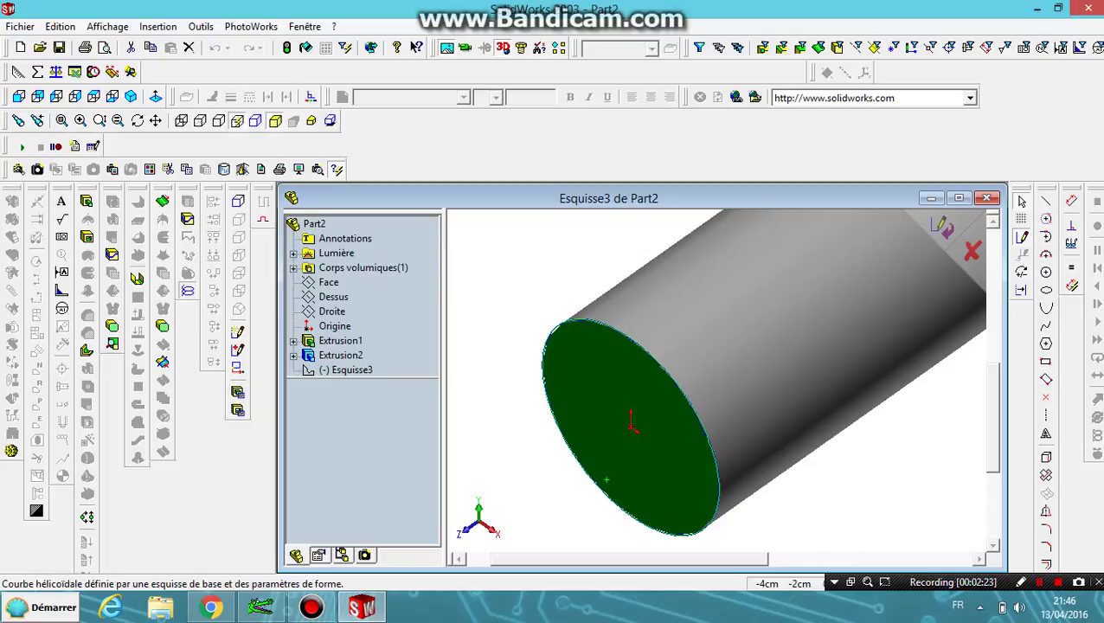
pyautogui.click(187, 290)
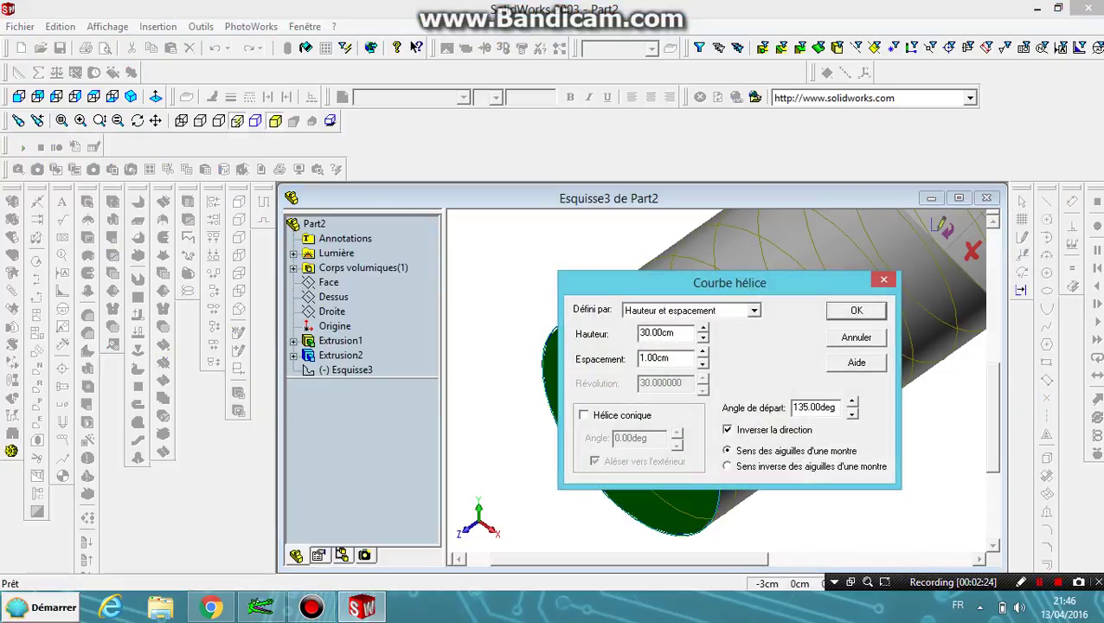
pyautogui.doubleClick(653, 357)
pyautogui.click(668, 357)
# Create a 15 cm high helix, then undo it.
pyautogui.doubleClick(655, 332)
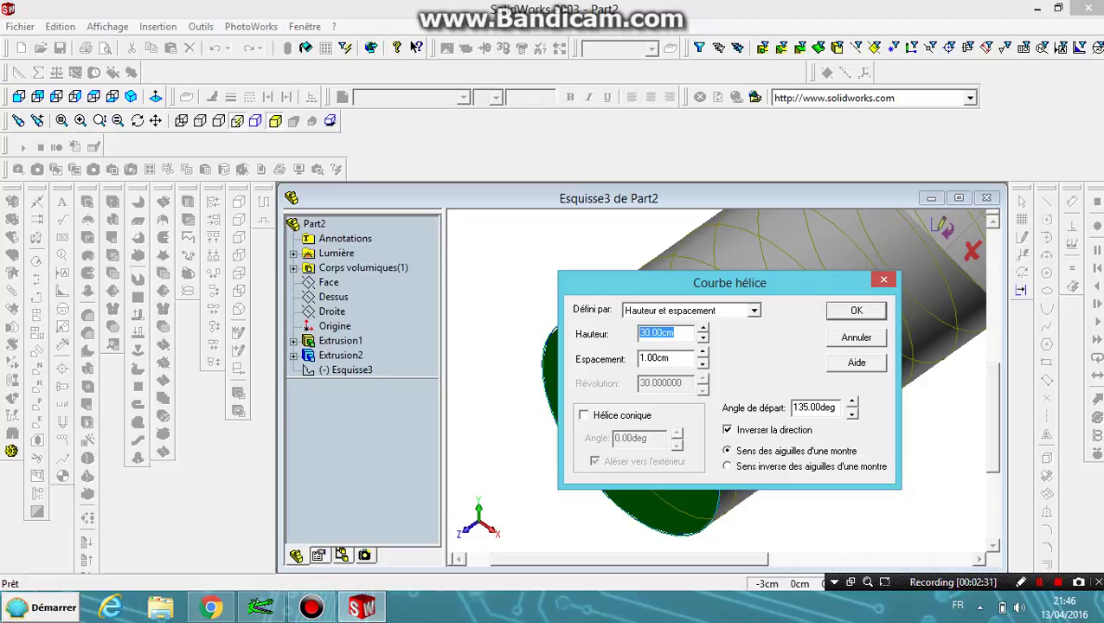
pyautogui.press('BackSpace')
pyautogui.write('1')
pyautogui.write('5')
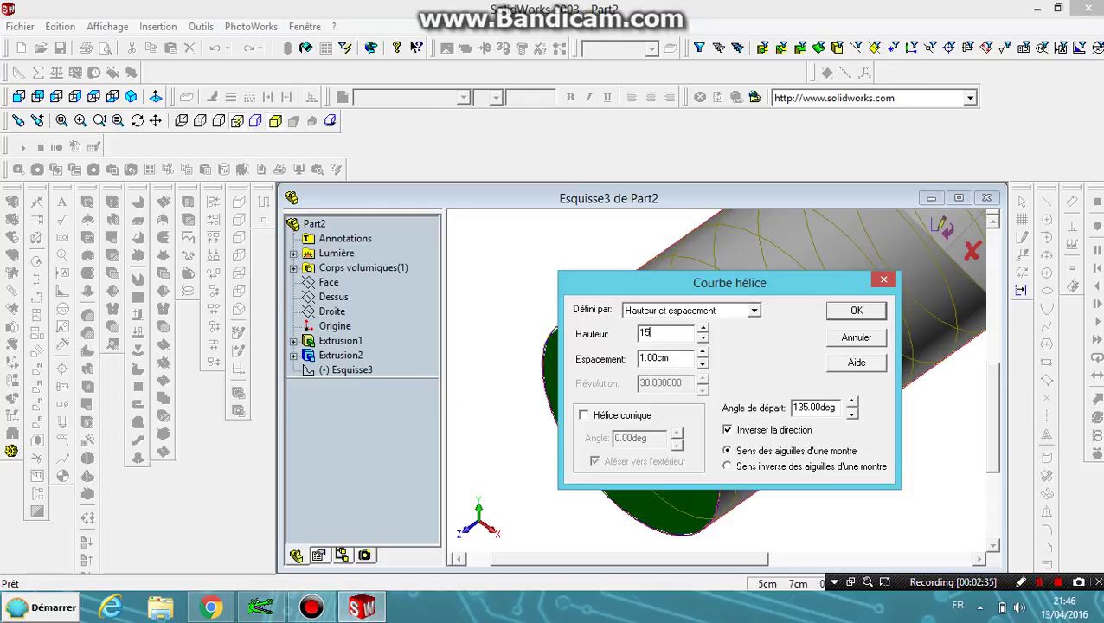
pyautogui.press('Return')
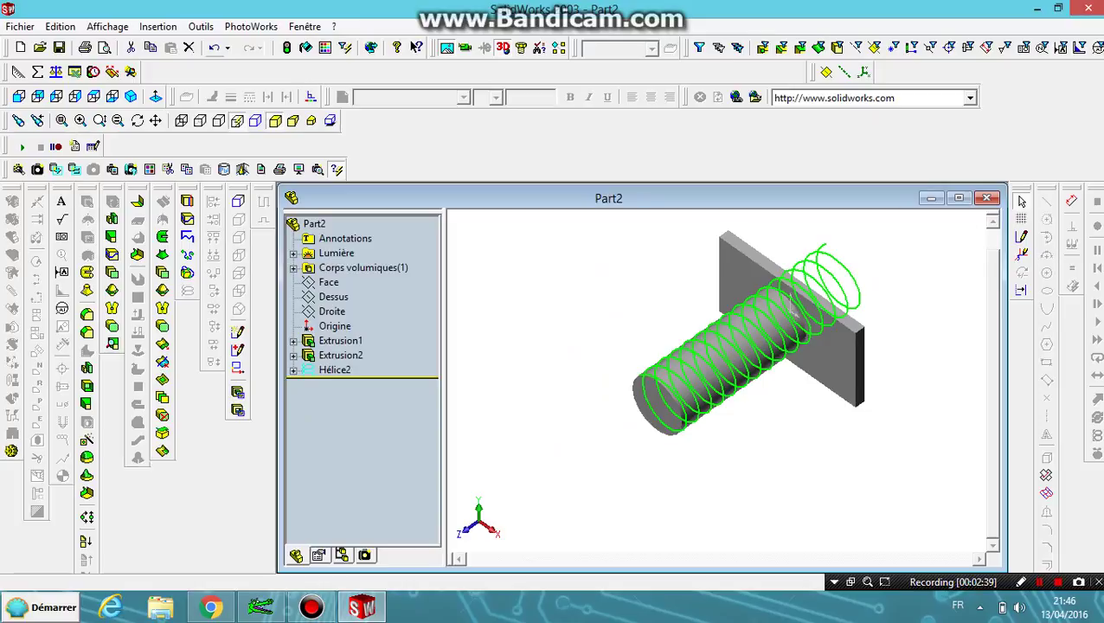
pyautogui.hotkey('ctrl', 'z')
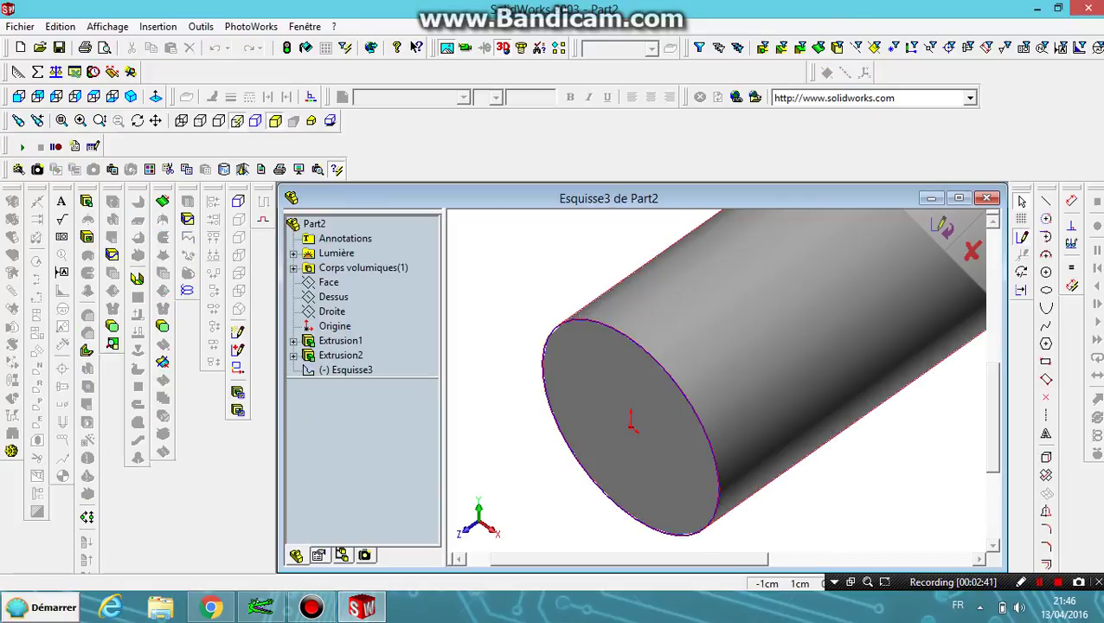
# Create an 8 cm high, 1 cm pitch helix (Hélice3) and start a sweep along it.
pyautogui.click(187, 289)
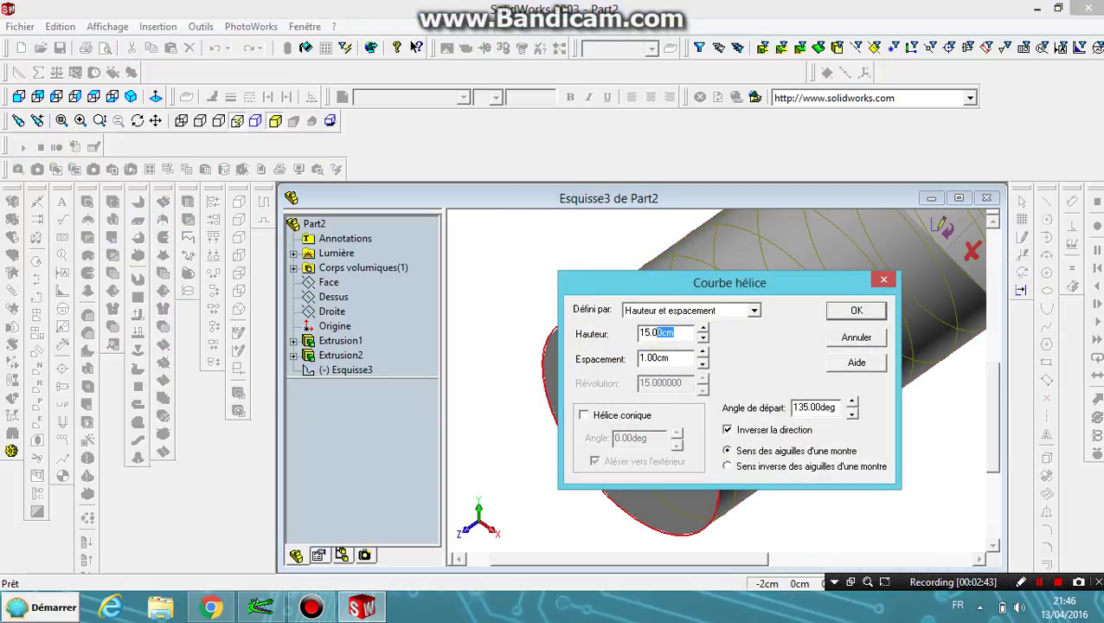
pyautogui.press('BackSpace')
pyautogui.write('8')
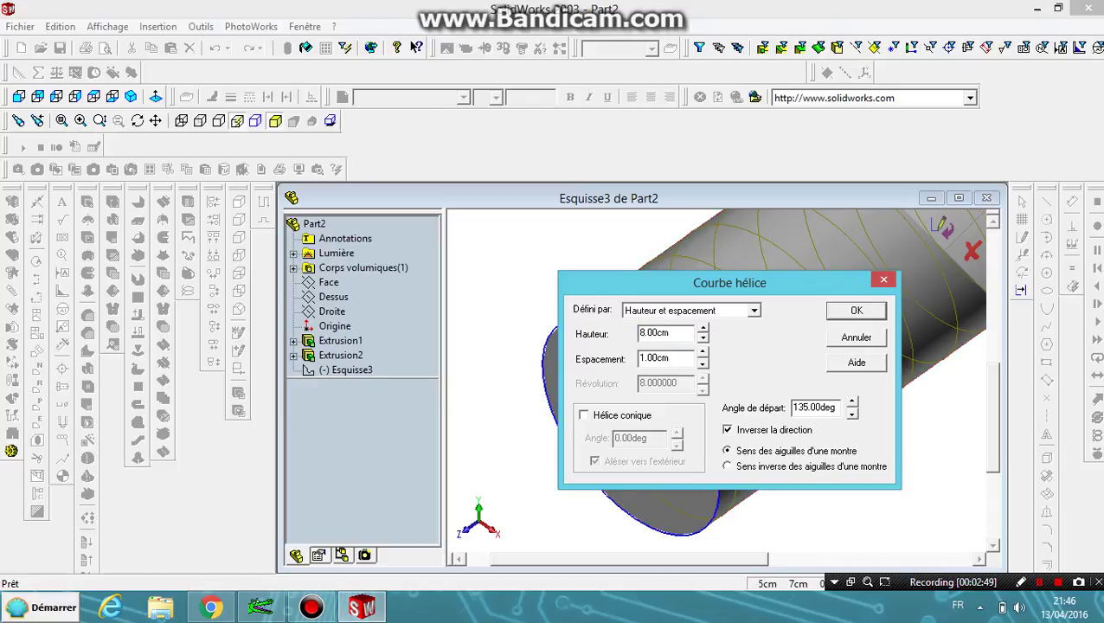
pyautogui.press('Return')
pyautogui.scroll(2, 809, 333)
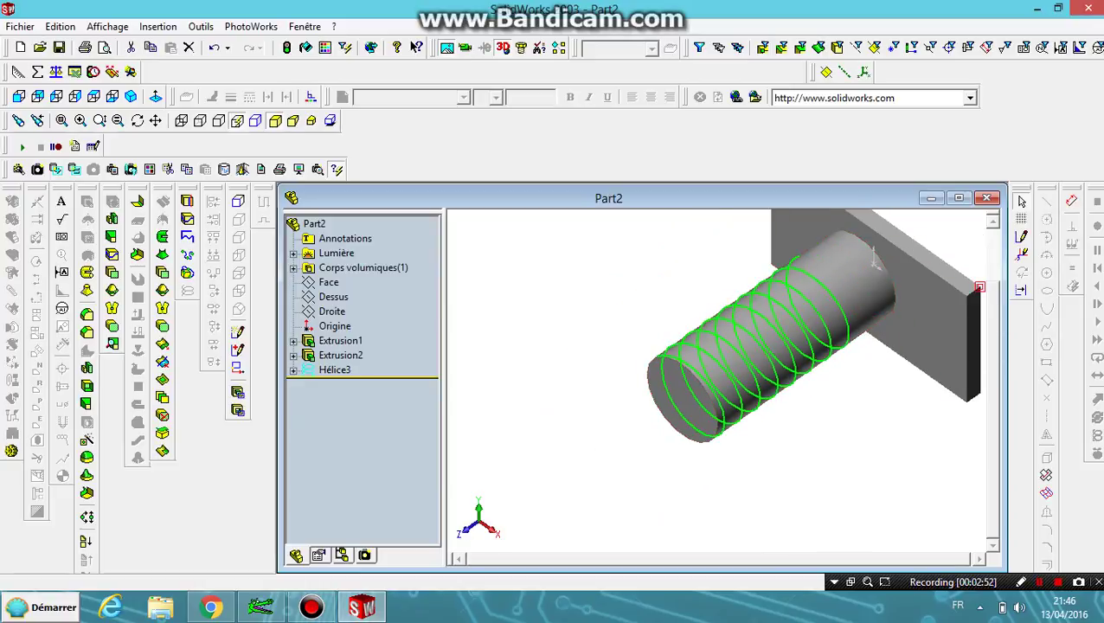
pyautogui.scroll(-2, 605, 372)
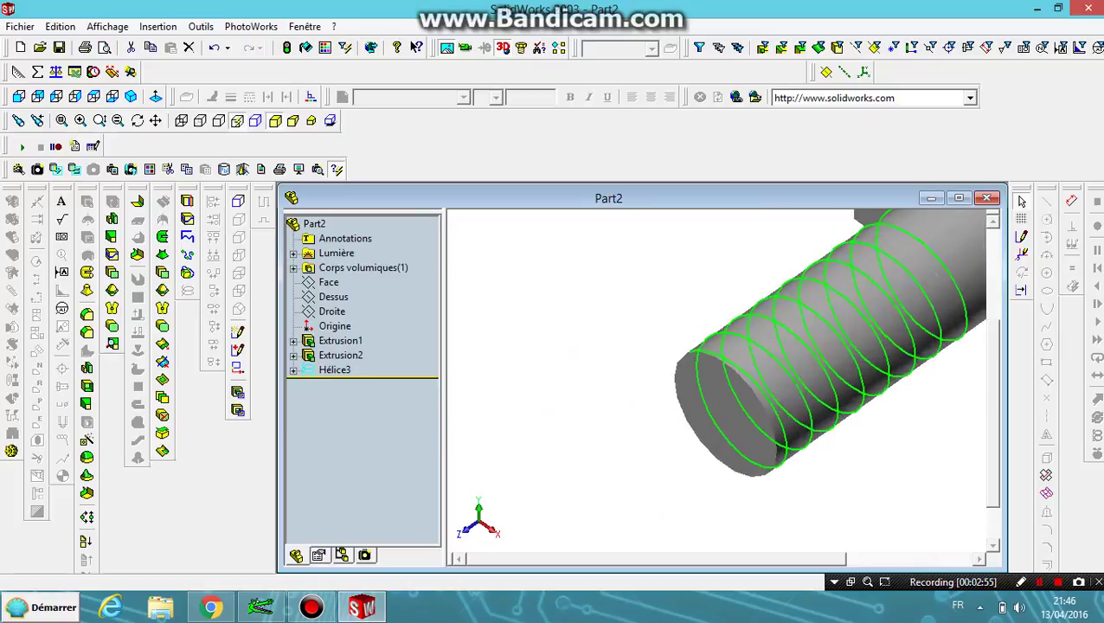
pyautogui.scroll(2, 916, 255)
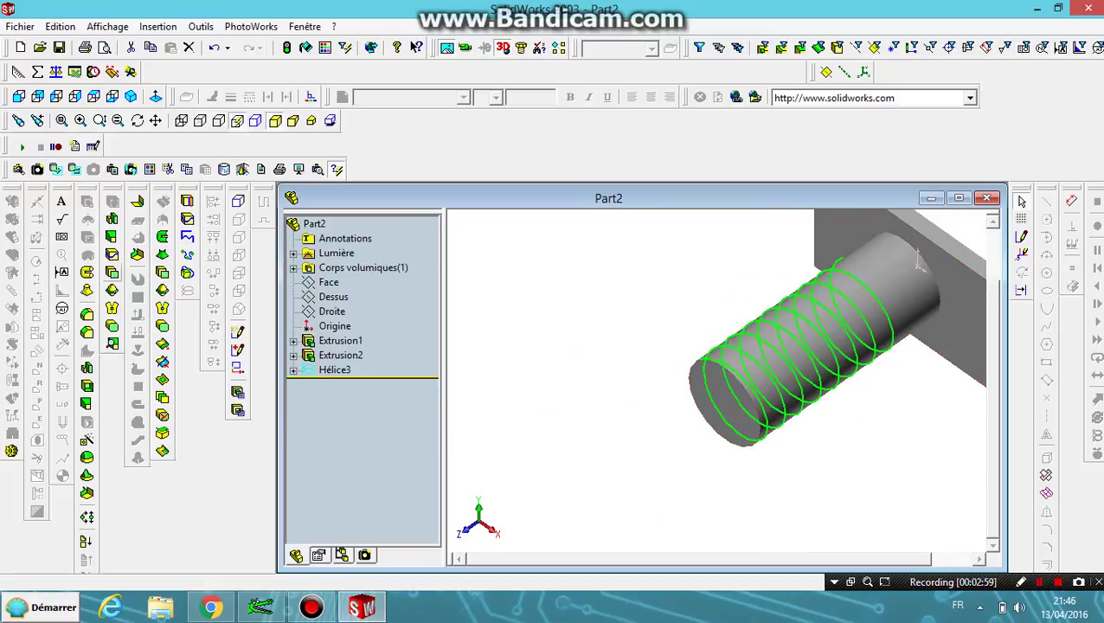
pyautogui.click(113, 271)
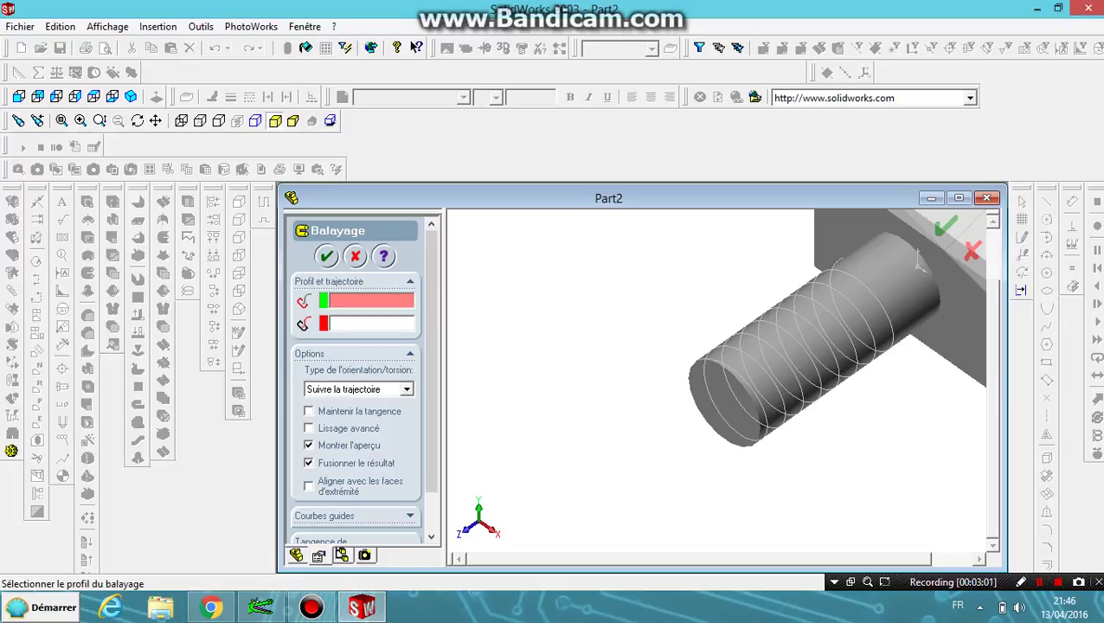
# Cancel the failed sweep and start a new sketch awaiting a plane or face.
pyautogui.scroll(-2, 720, 361)
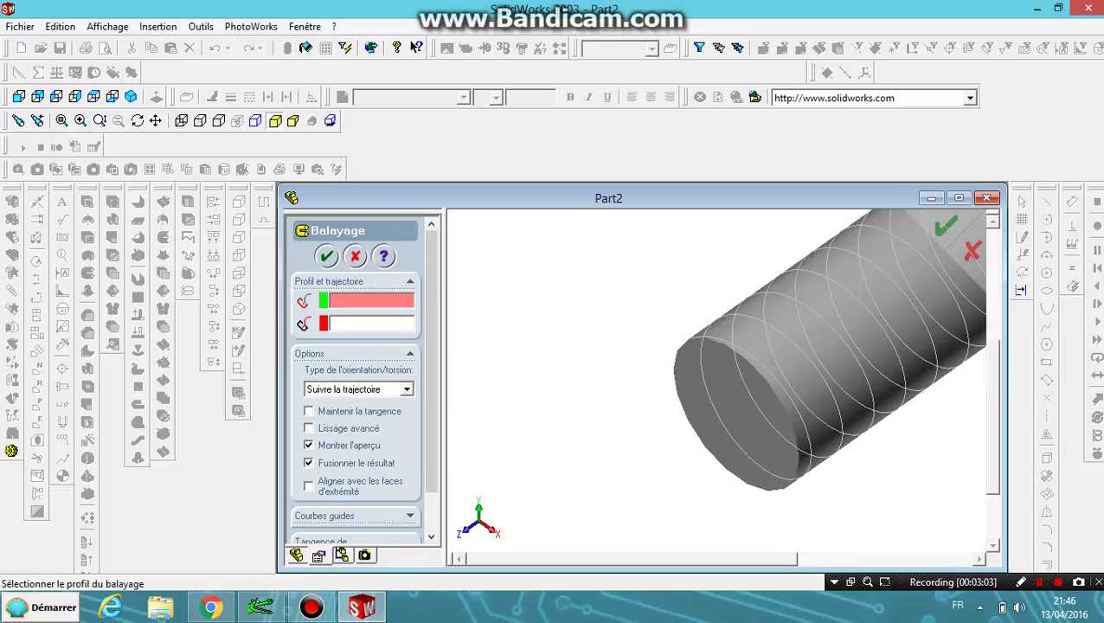
pyautogui.click(326, 255)
pyautogui.press('Return')
pyautogui.click(355, 255)
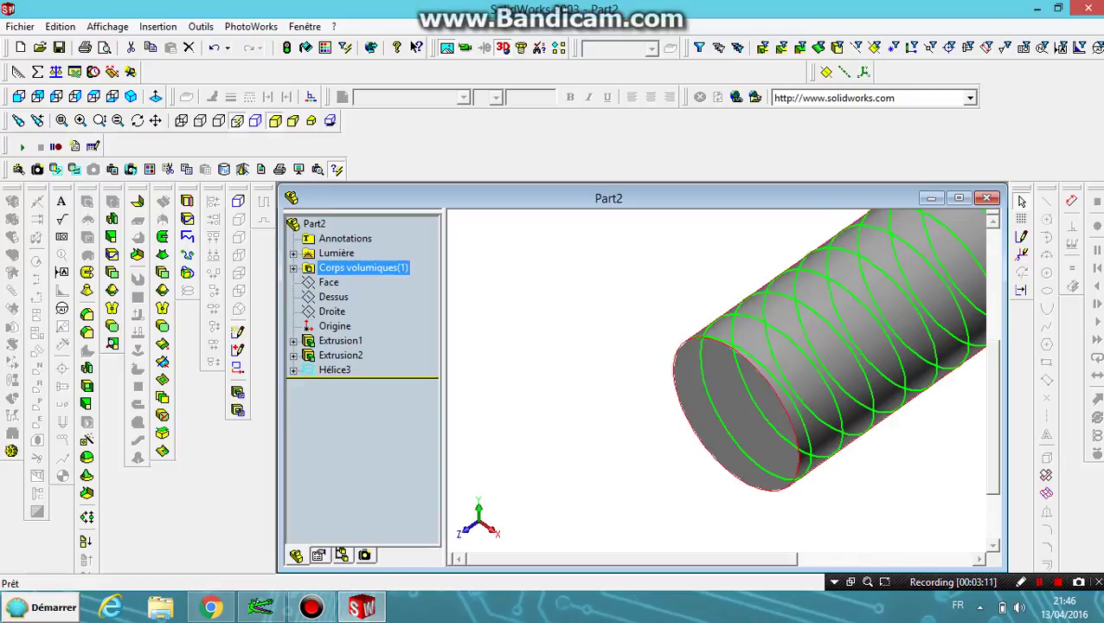
pyautogui.hotkey('ctrl', 'Down')
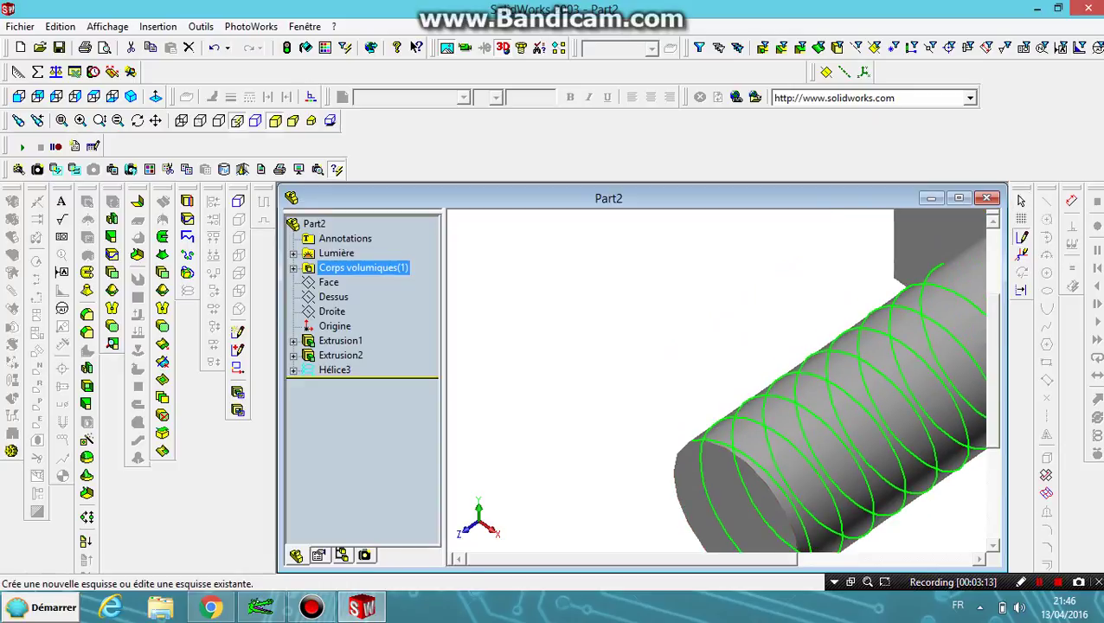
pyautogui.click(1021, 236)
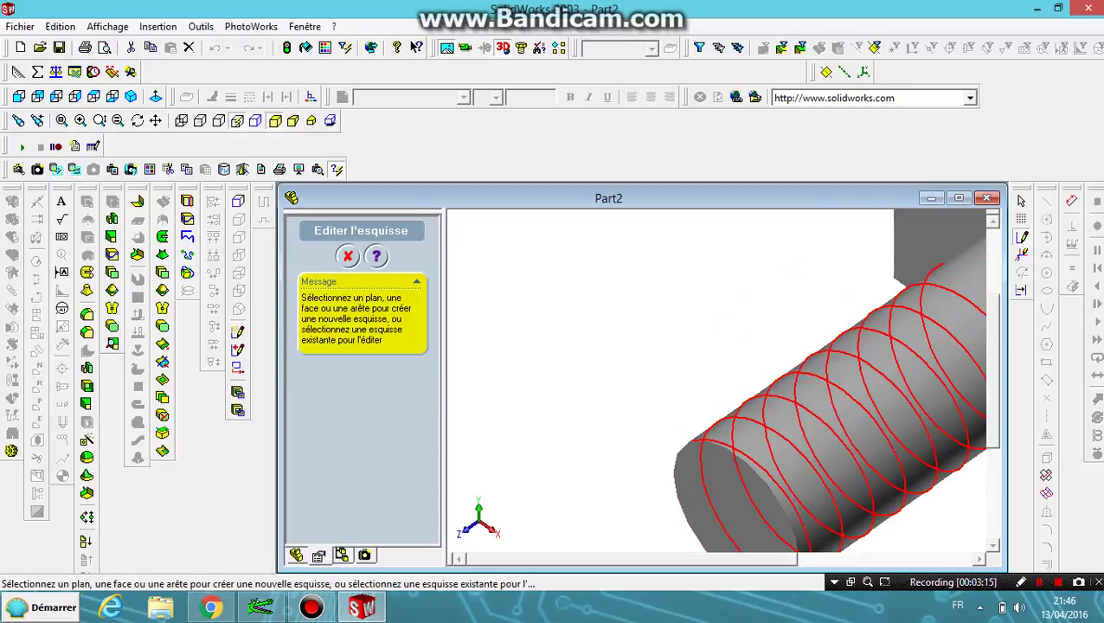
# Sketch a 0.10-radius circle on Plan1 at the helix start point and close Esquisse4.
pyautogui.click(864, 316)
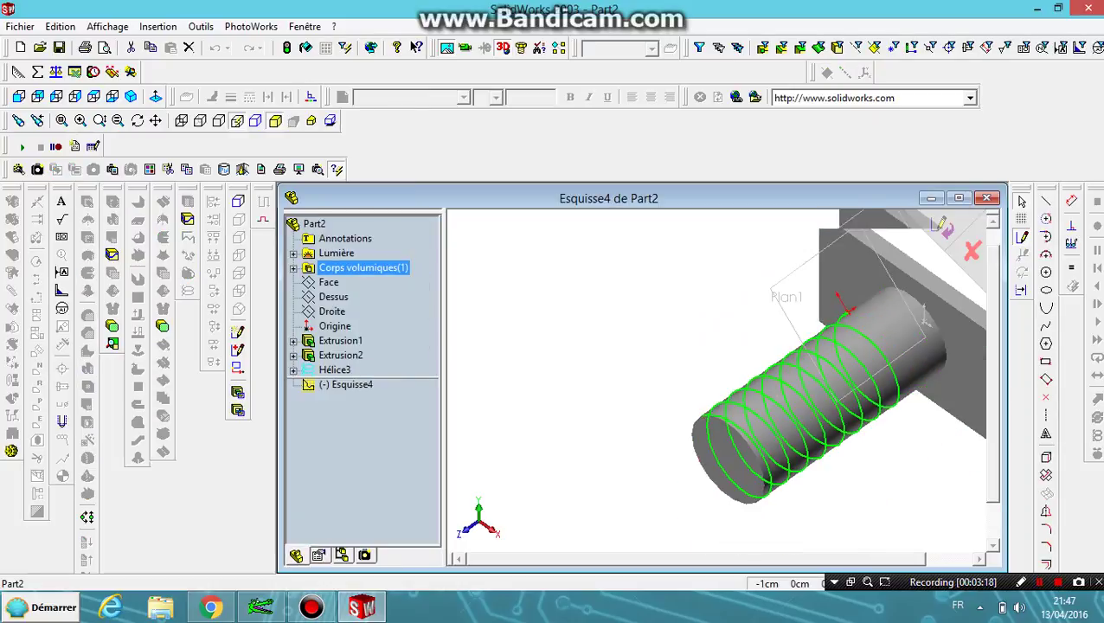
pyautogui.scroll(-3, 735, 385)
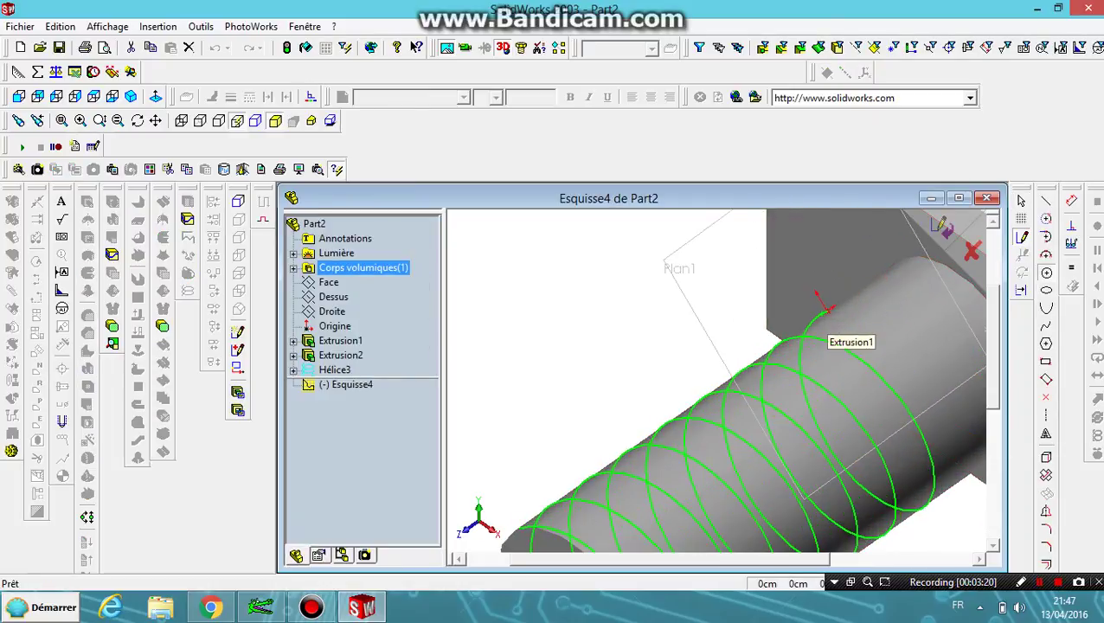
pyautogui.click(826, 309)
pyautogui.click(858, 349)
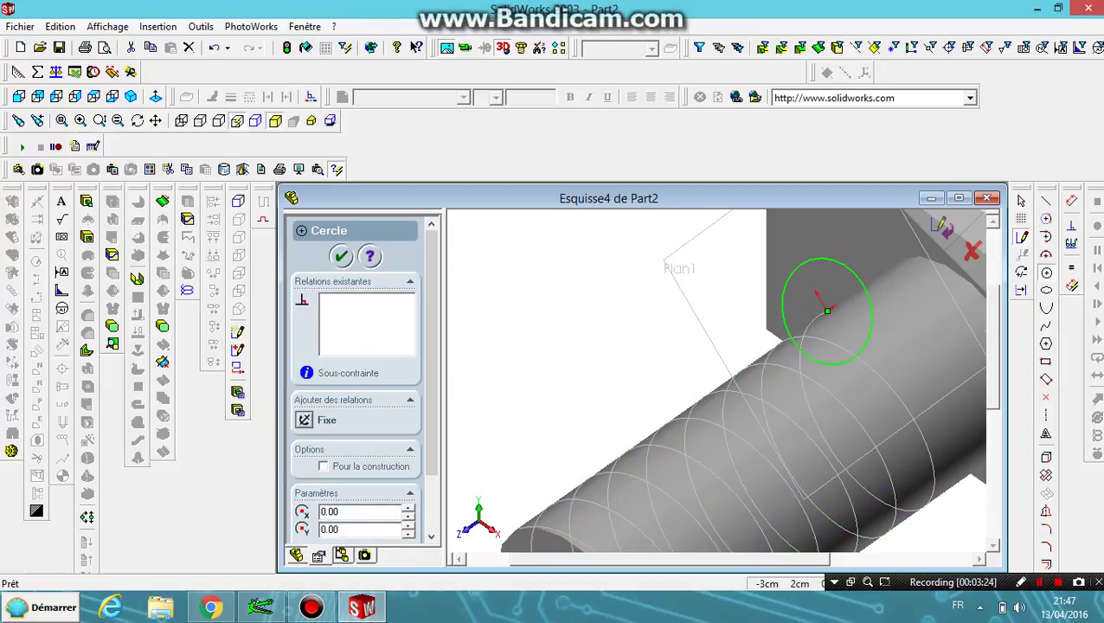
pyautogui.press('BackSpace')
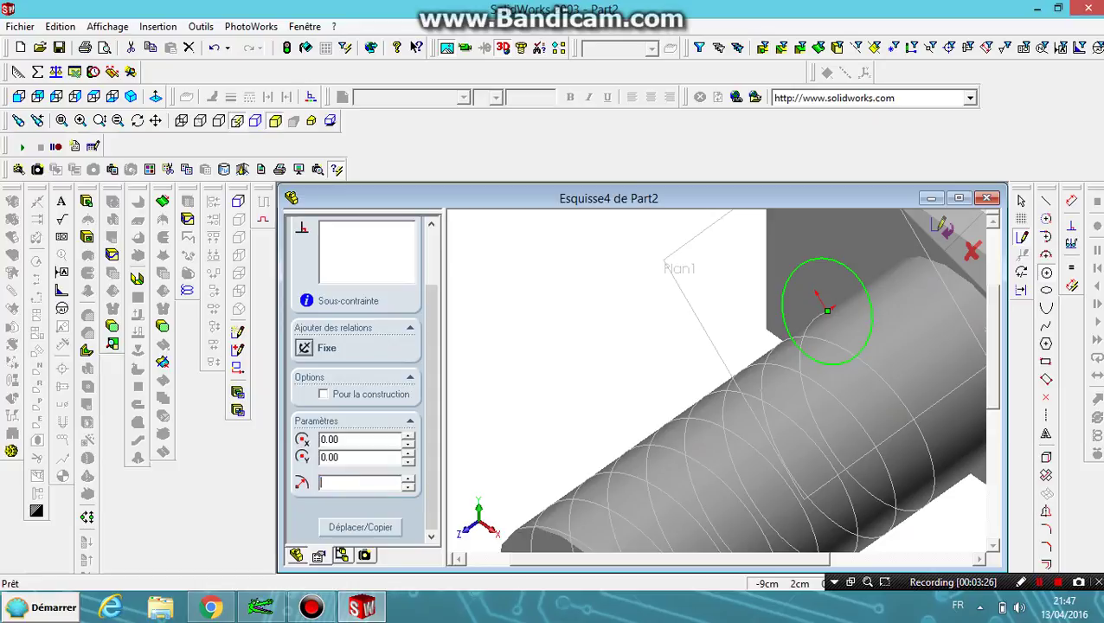
pyautogui.write('0.')
pyautogui.press('Return')
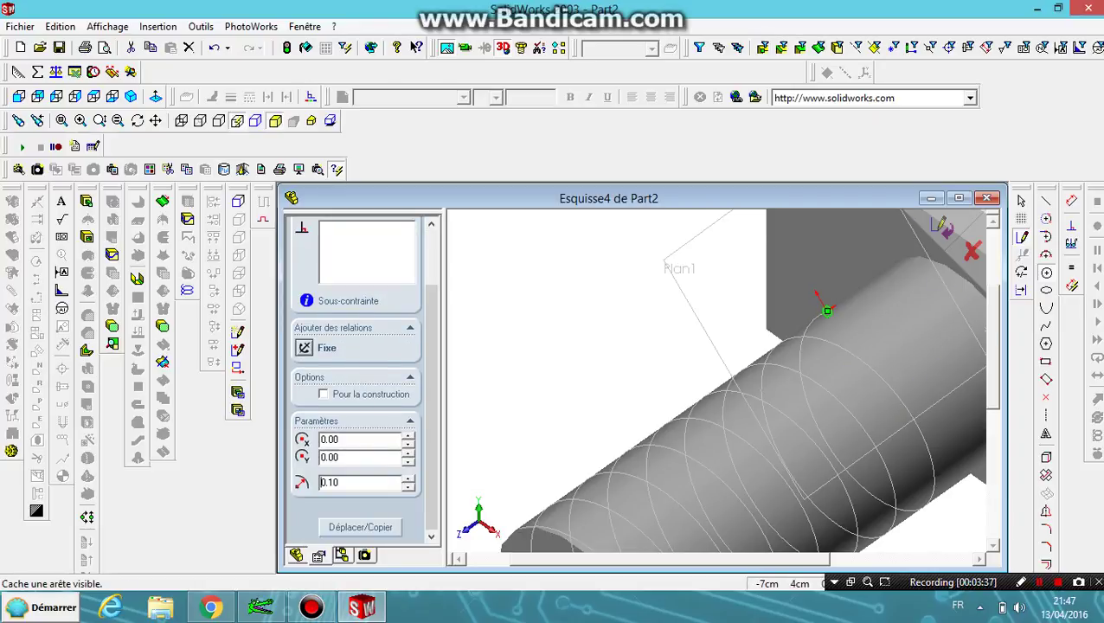
pyautogui.click(943, 227)
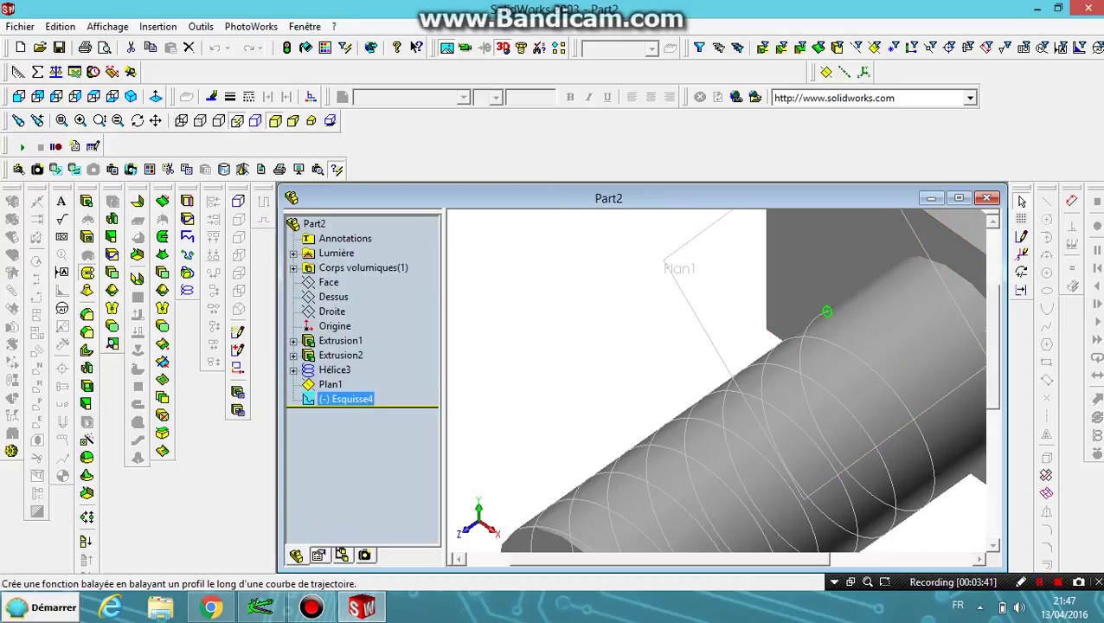
# Sweep the Esquisse4 circle along Hélice3 to create the Balayage1 thread.
pyautogui.click(114, 273)
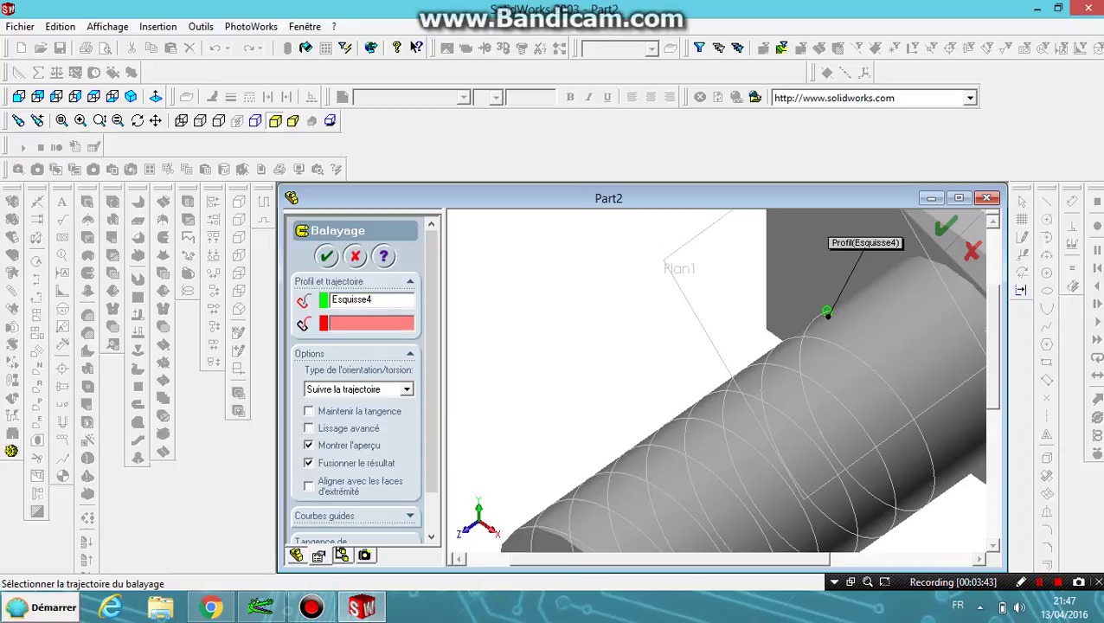
pyautogui.click(608, 474)
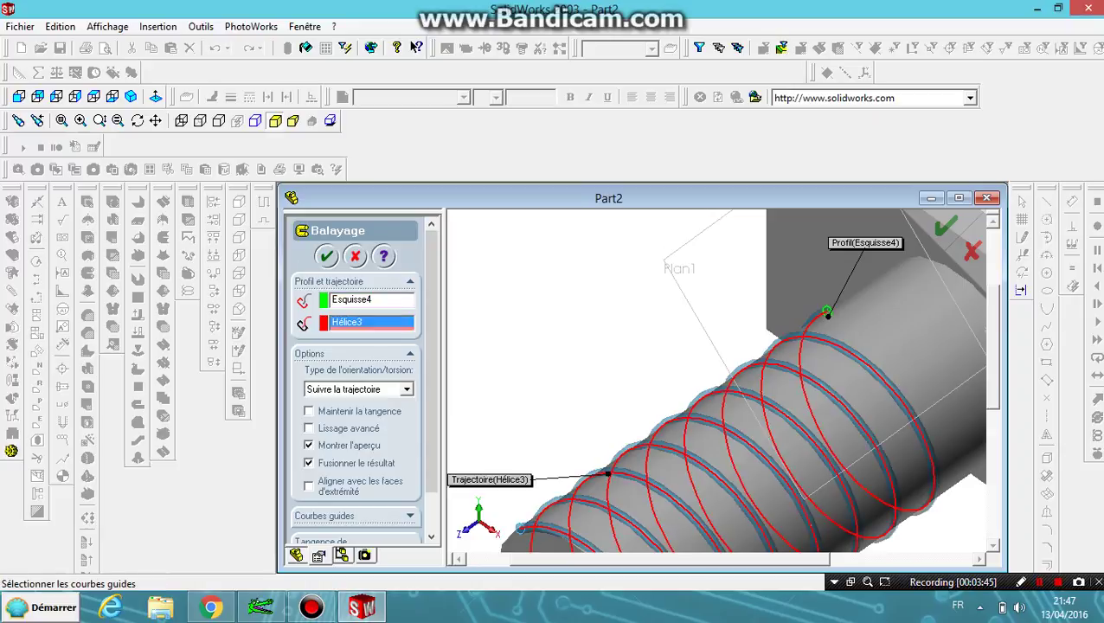
pyautogui.scroll(2, 712, 374)
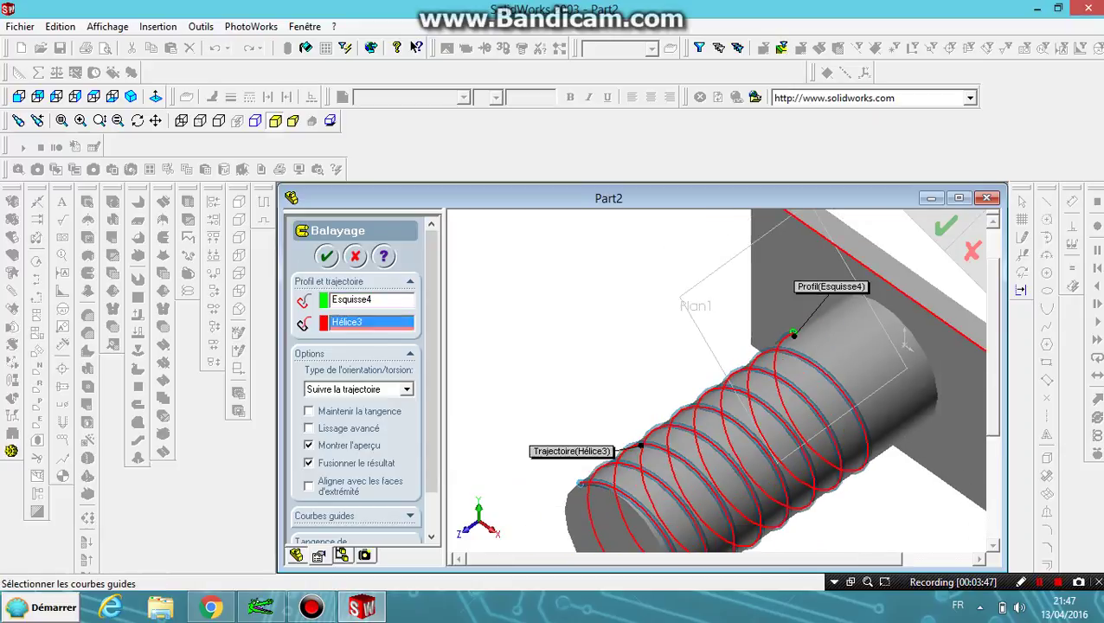
pyautogui.press('Return')
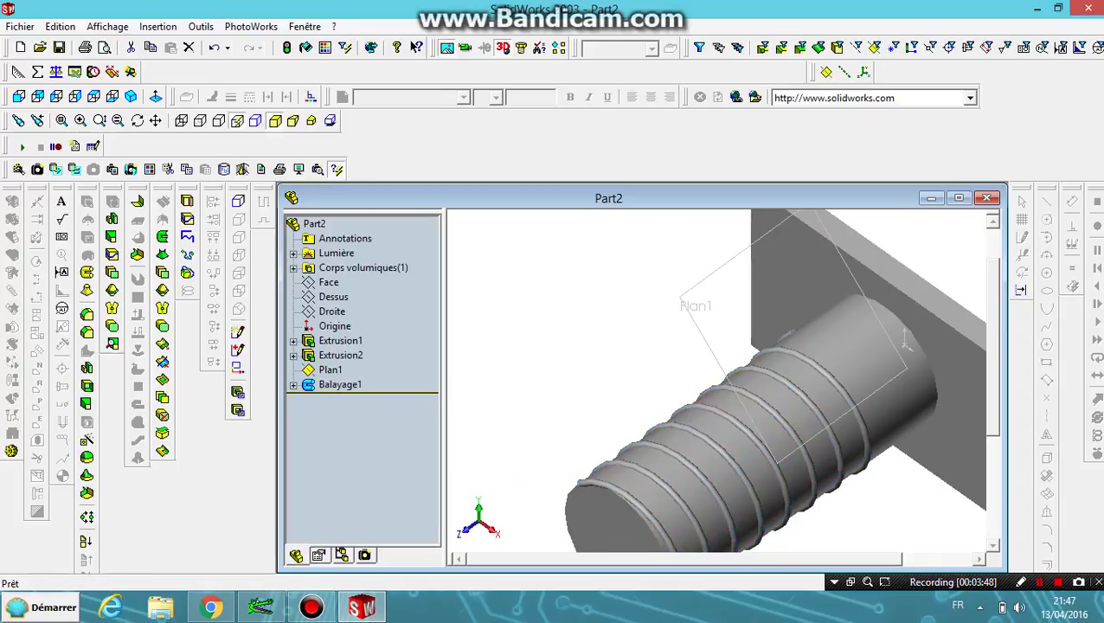
# Inspect the new thread, selecting the Dessus plane and solid body, and rotate the bolt slightly.
pyautogui.scroll(2, 761, 380)
pyautogui.scroll(1, 761, 381)
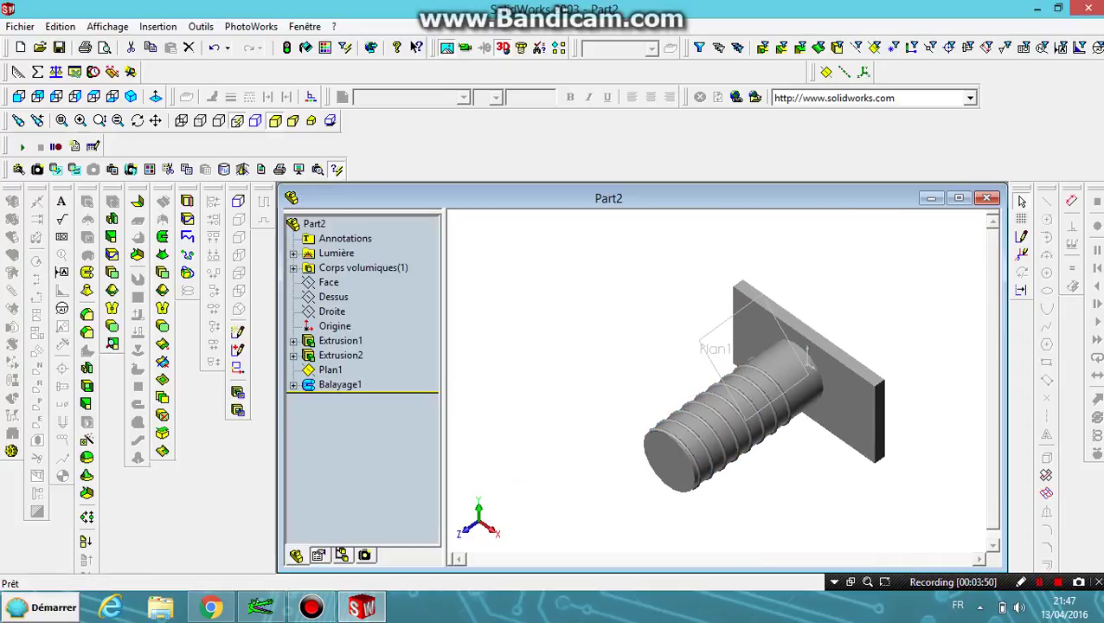
pyautogui.scroll(-2, 805, 344)
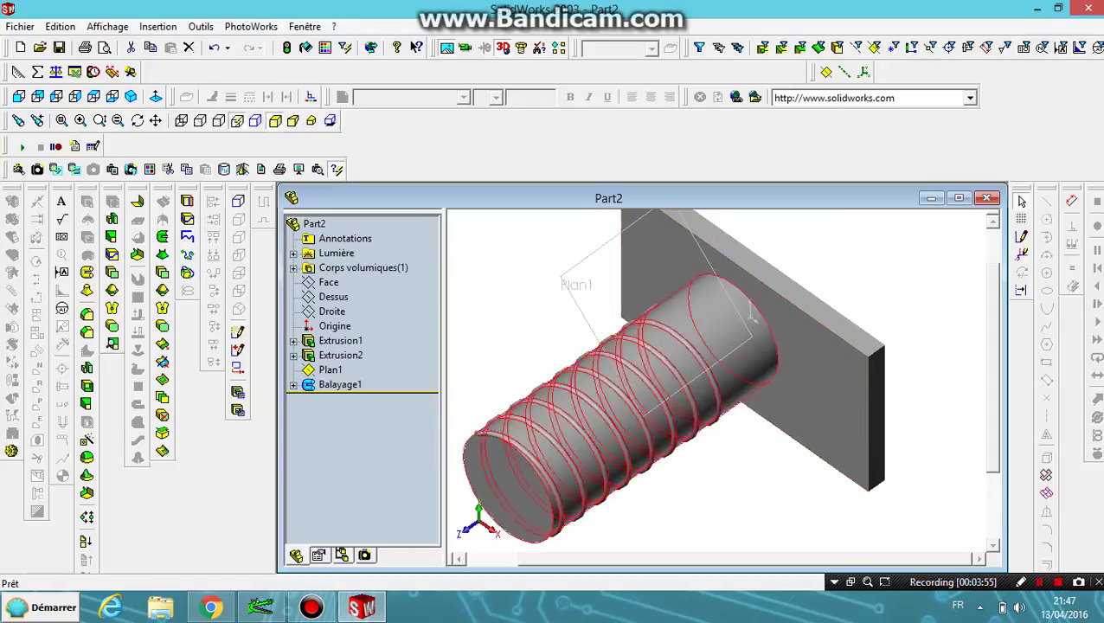
pyautogui.scroll(-2, 774, 264)
pyautogui.scroll(3, 774, 262)
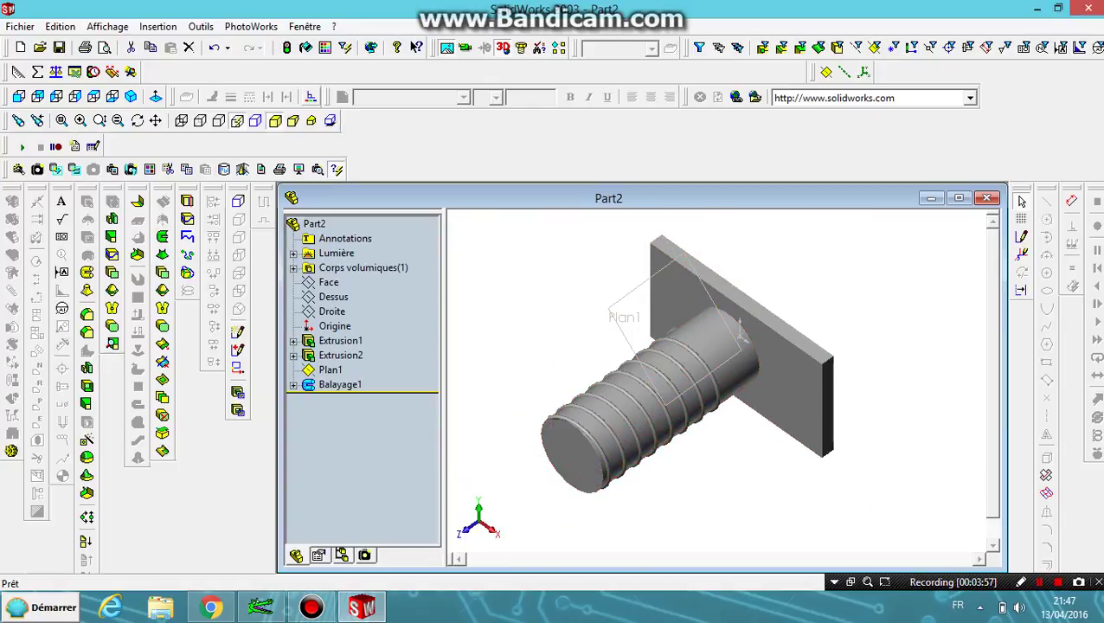
pyautogui.scroll(-2, 740, 327)
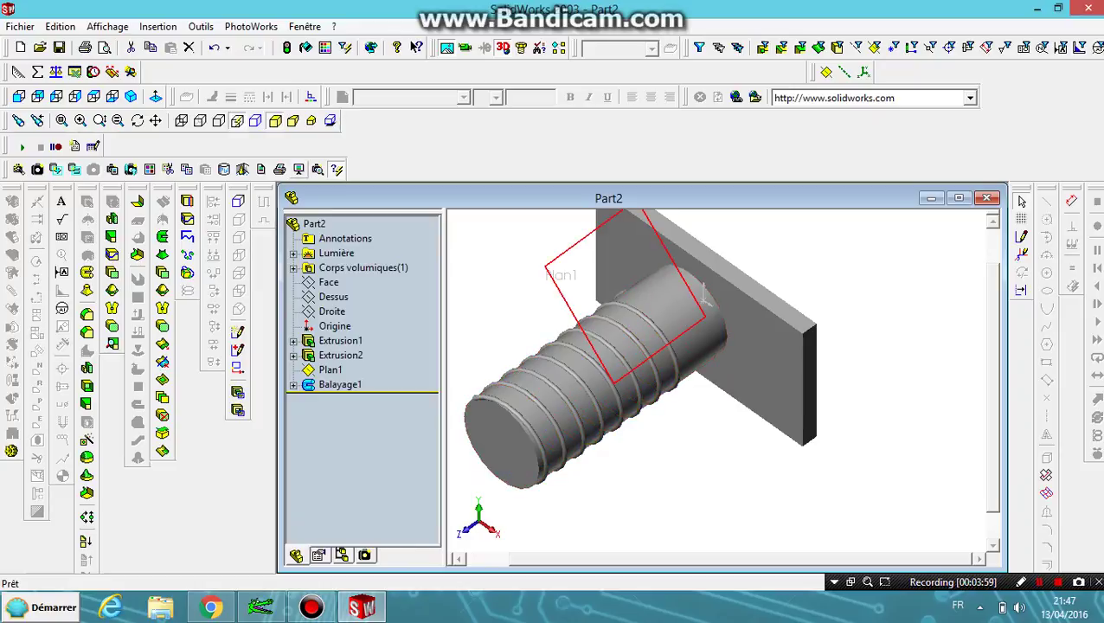
pyautogui.click(333, 296)
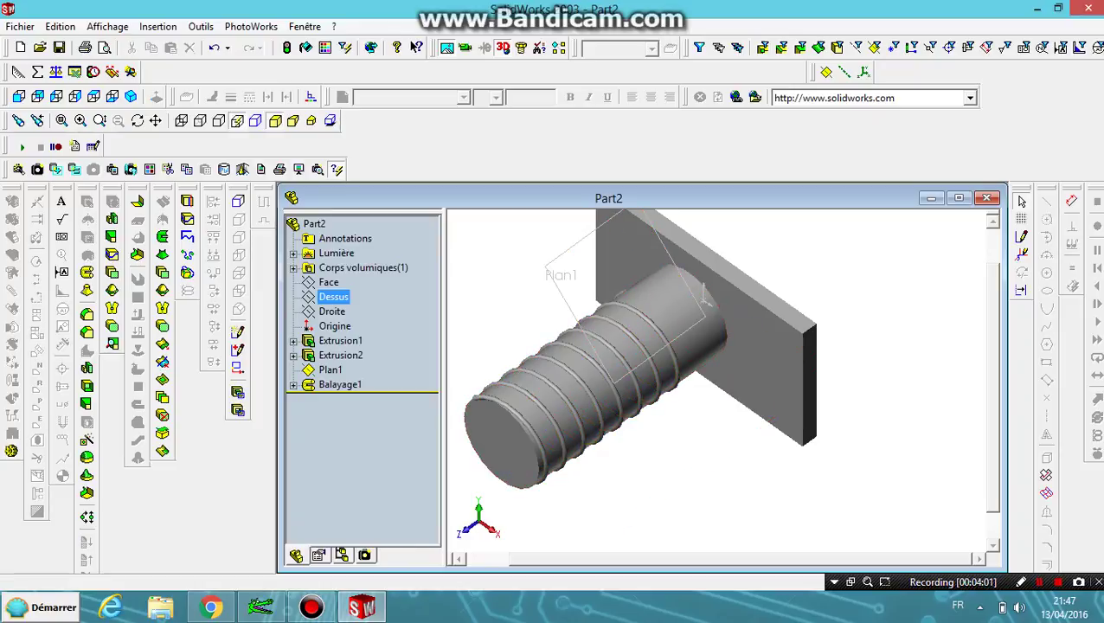
pyautogui.click(363, 267)
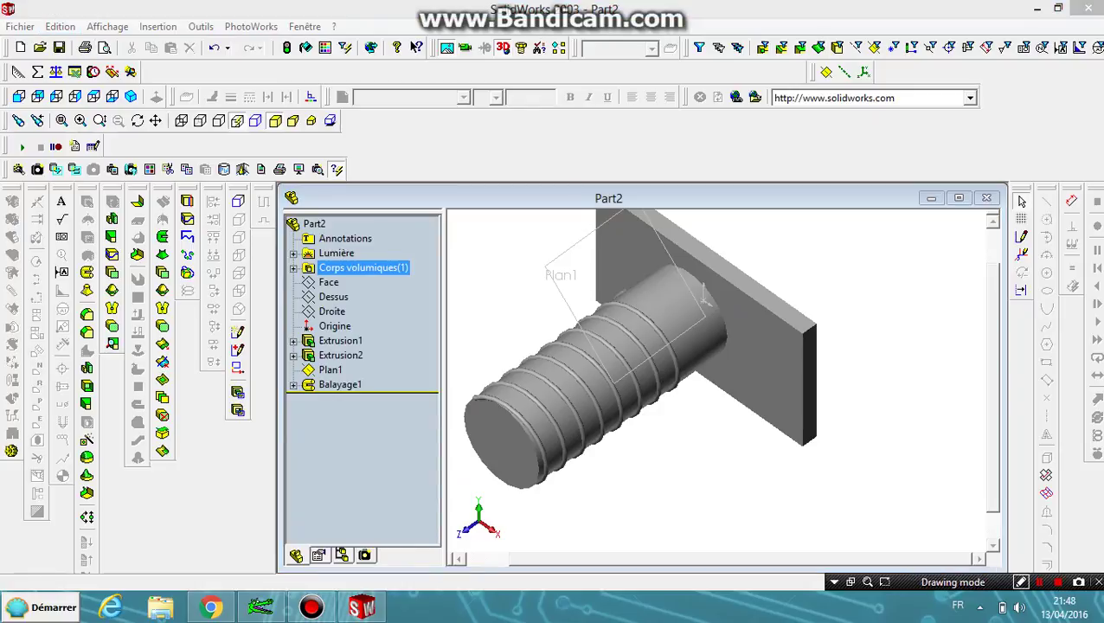
pyautogui.moveTo(658, 372); pyautogui.dragTo(692, 364, button='middle')
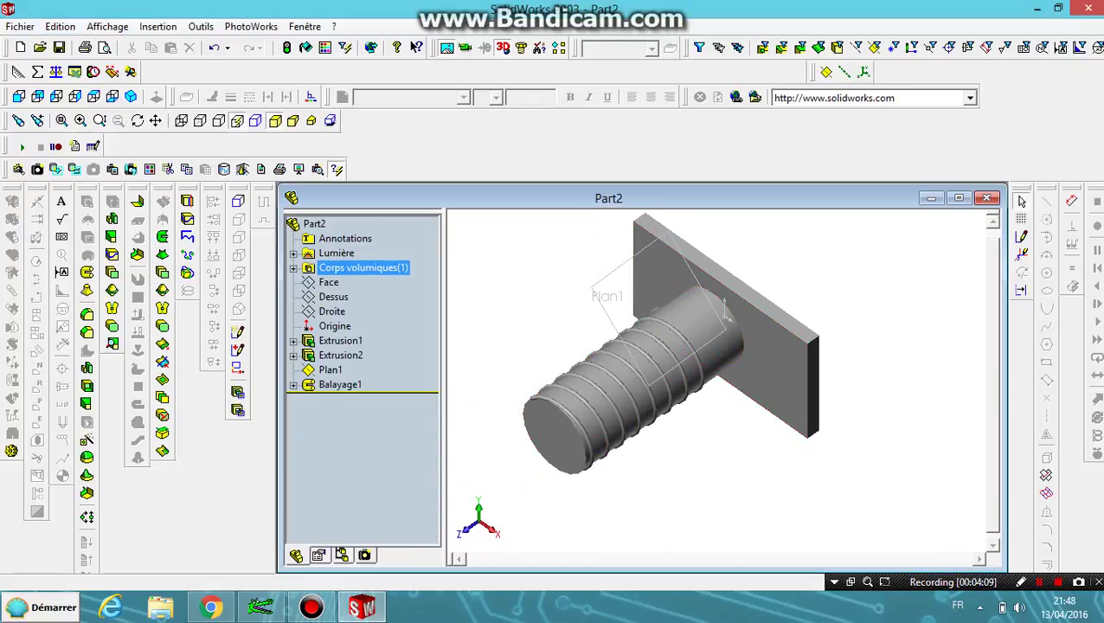
# Colour the plate's front face dark teal.
pyautogui.click(651, 271)
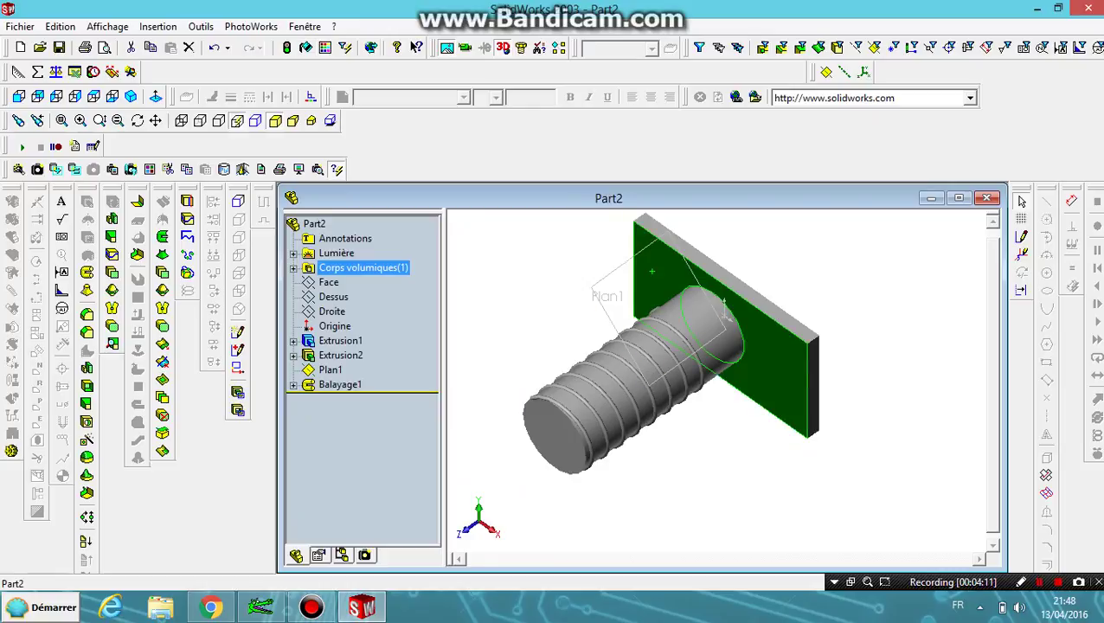
pyautogui.click(344, 47)
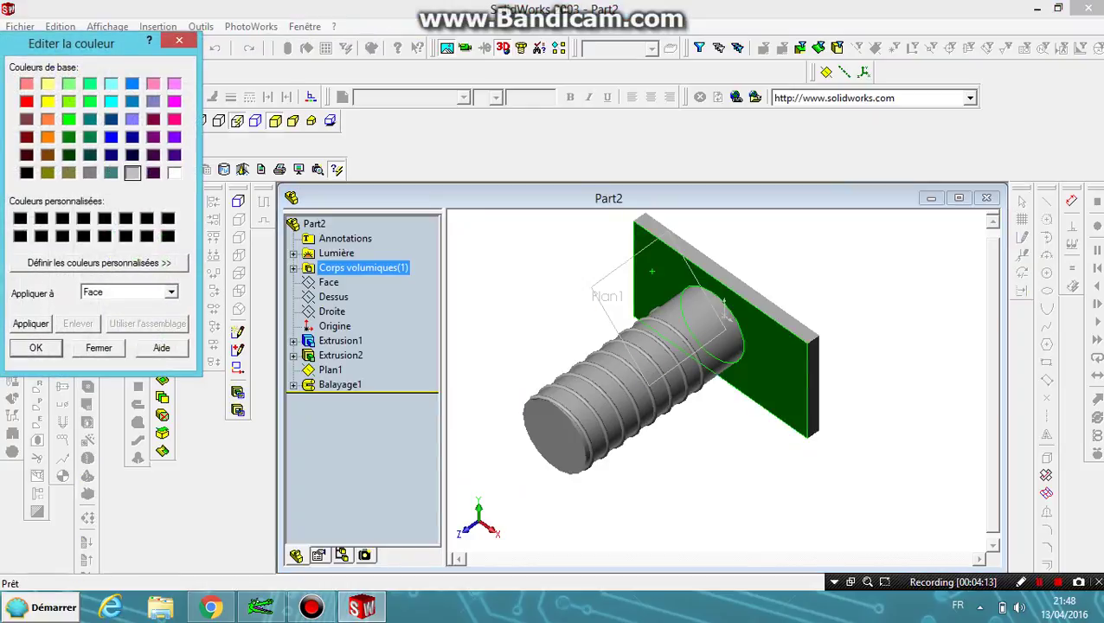
pyautogui.click(90, 119)
pyautogui.click(35, 346)
pyautogui.scroll(3, 635, 307)
pyautogui.scroll(3, 635, 307)
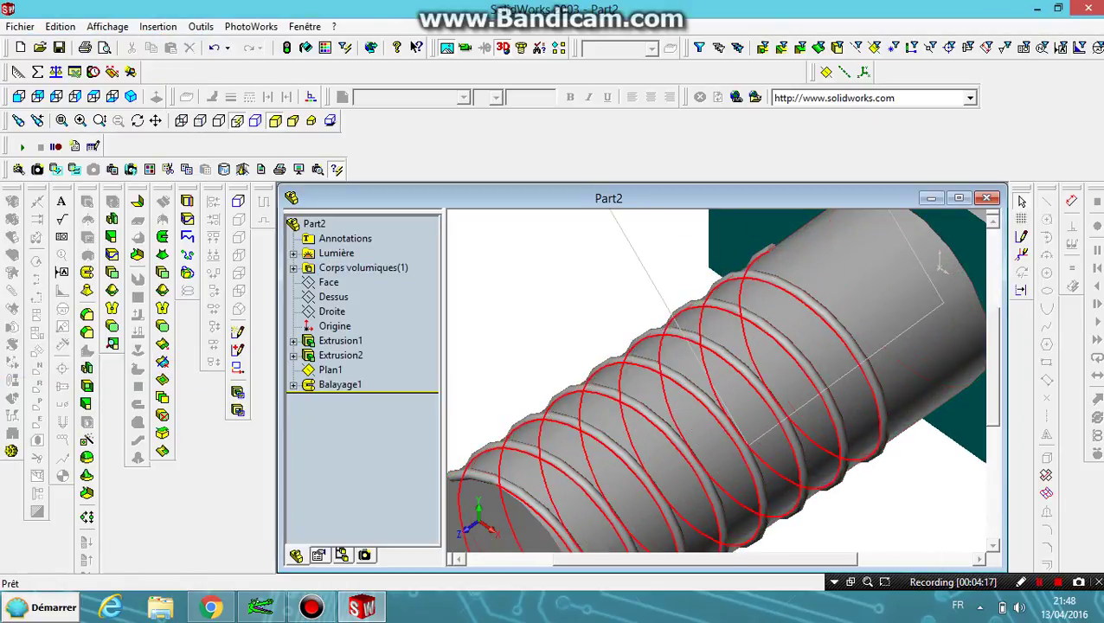
# Colour the helical thread cyan.
pyautogui.click(597, 506)
pyautogui.click(344, 47)
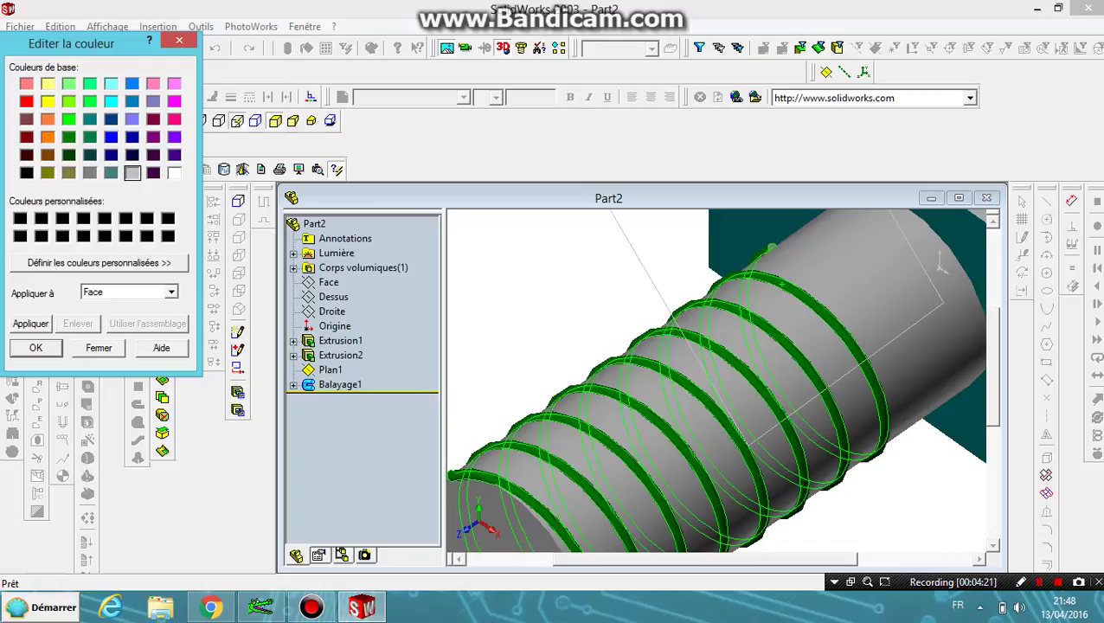
pyautogui.click(111, 101)
pyautogui.click(35, 347)
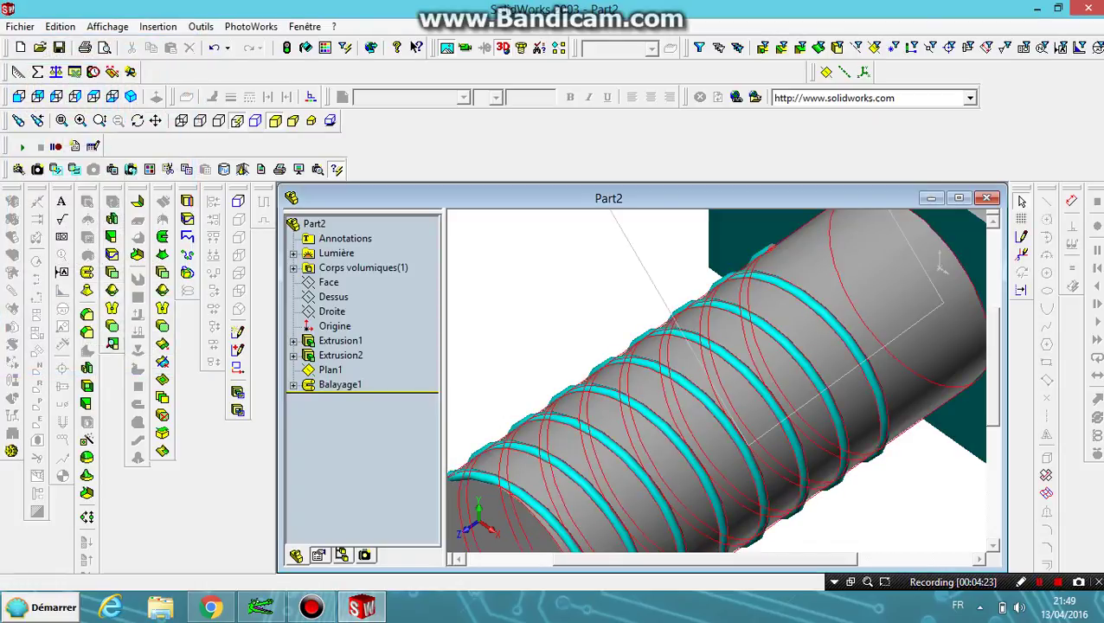
# Colour the rod's body face blue and fit the whole part in view.
pyautogui.click(941, 267)
pyautogui.click(344, 48)
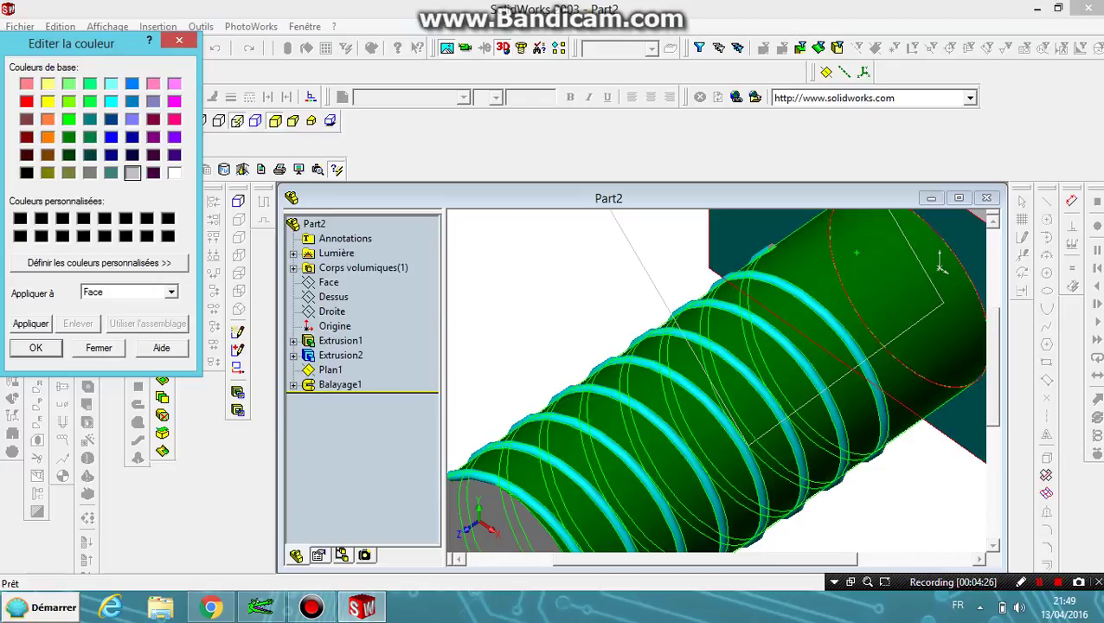
pyautogui.click(111, 137)
pyautogui.click(30, 323)
pyautogui.click(35, 347)
pyautogui.press('f')
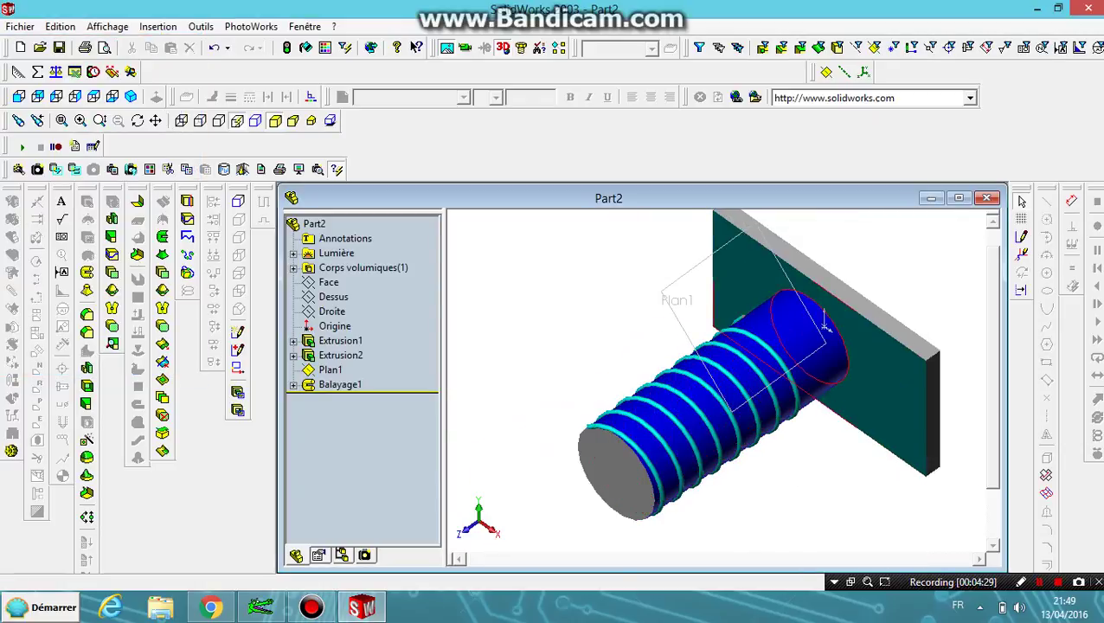